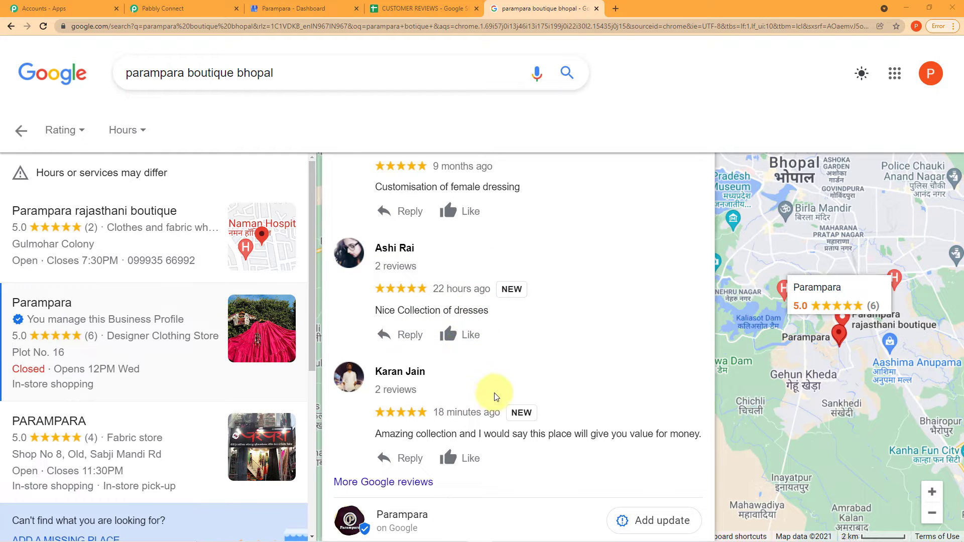
Compare the newest Google reviews of the Parampara boutique with the entries in the CUSTOMER REVIEWS spreadsheet
{"action": "scroll", "coordinate": [452, 376], "scroll_direction": "down", "scroll_amount": 1}
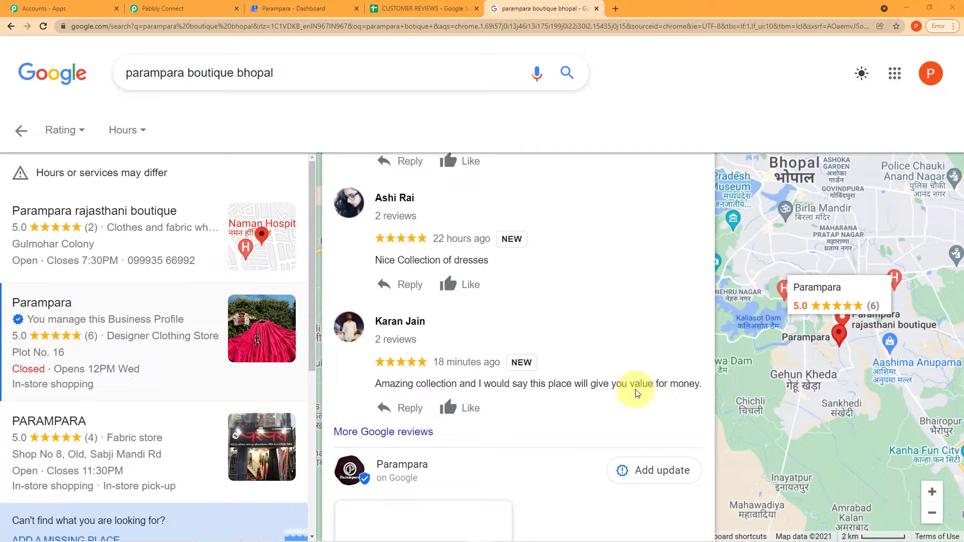
{"action": "scroll", "coordinate": [618, 382], "scroll_direction": "up", "scroll_amount": 1}
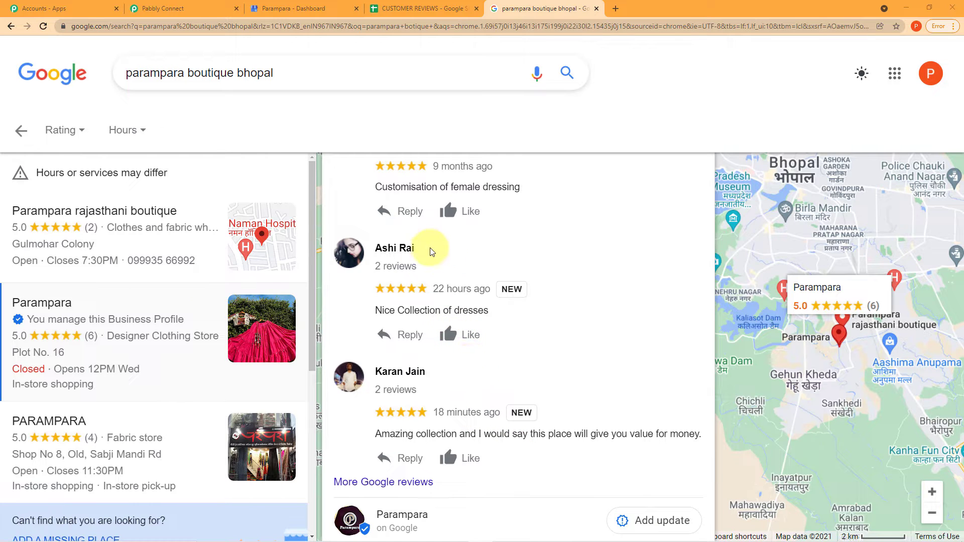
{"action": "left_click", "coordinate": [420, 5]}
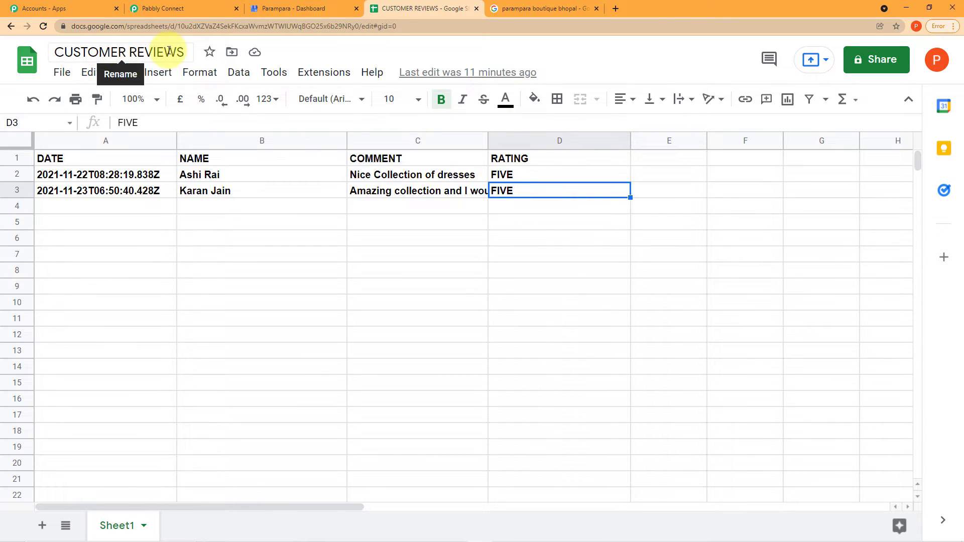
{"action": "left_click", "coordinate": [517, 9]}
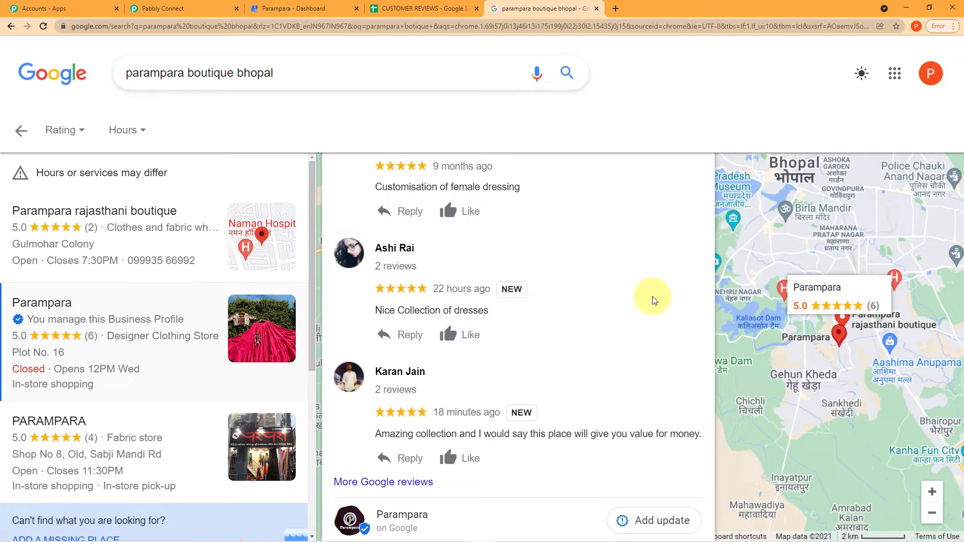
{"action": "left_click", "coordinate": [424, 8]}
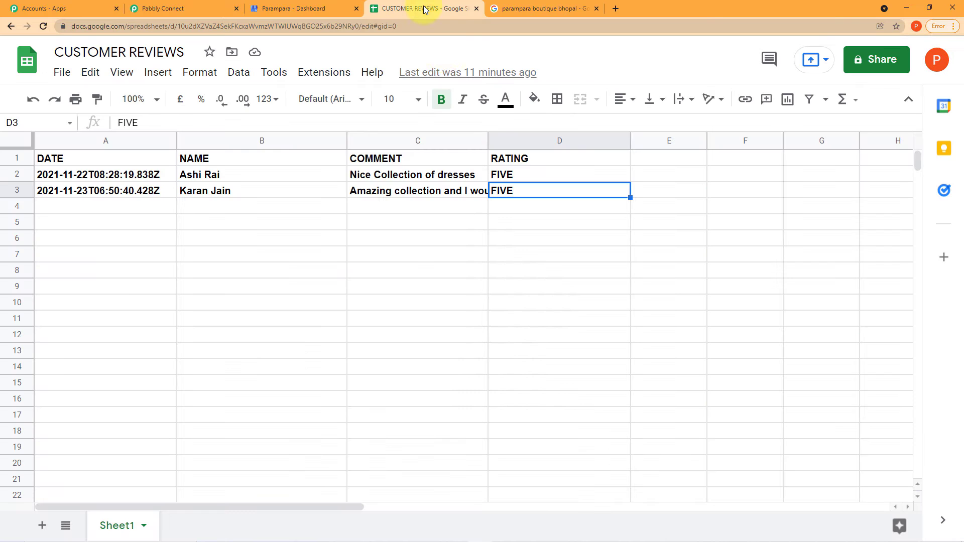
{"action": "left_click", "coordinate": [514, 10]}
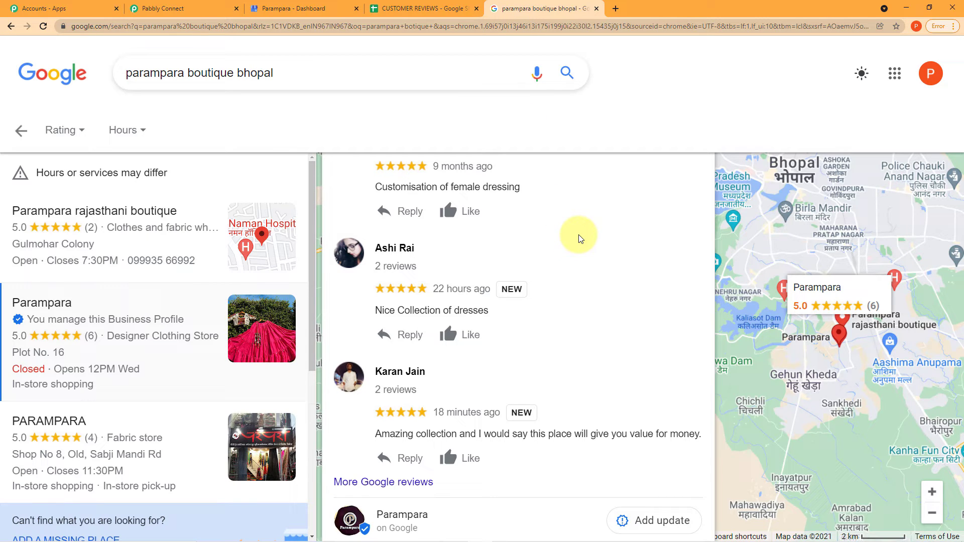
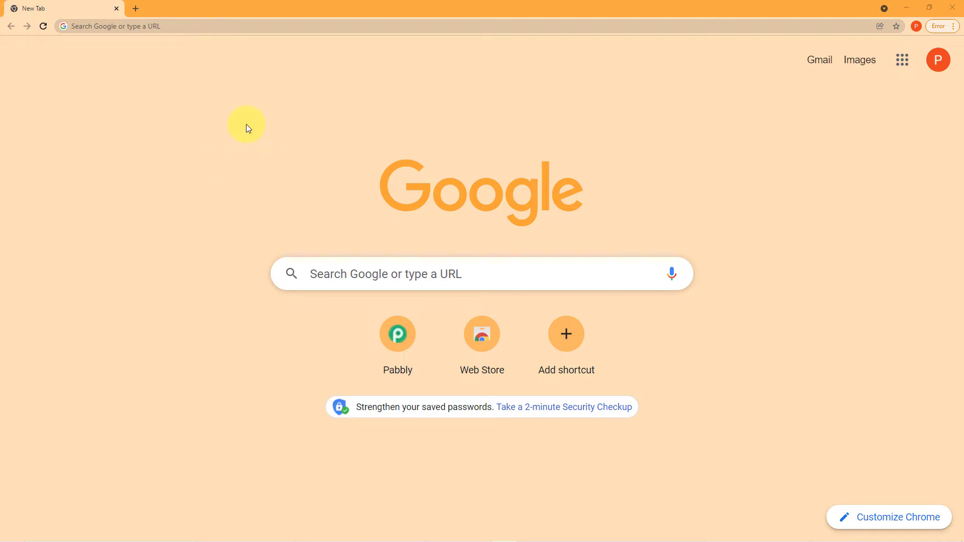
Go to pabbly.com and open the Pabbly Connect product page
{"action": "left_click", "coordinate": [286, 27]}
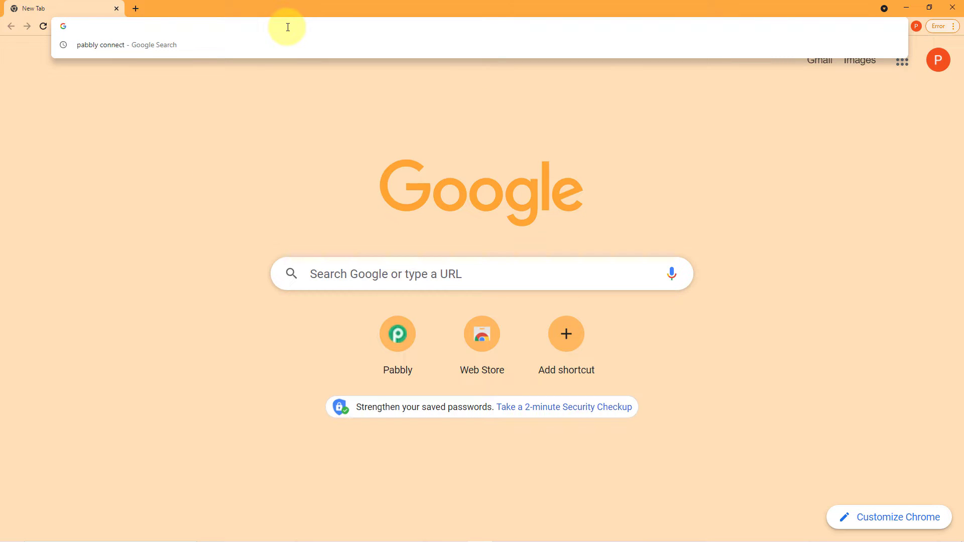
{"action": "type", "text": "pabbly"}
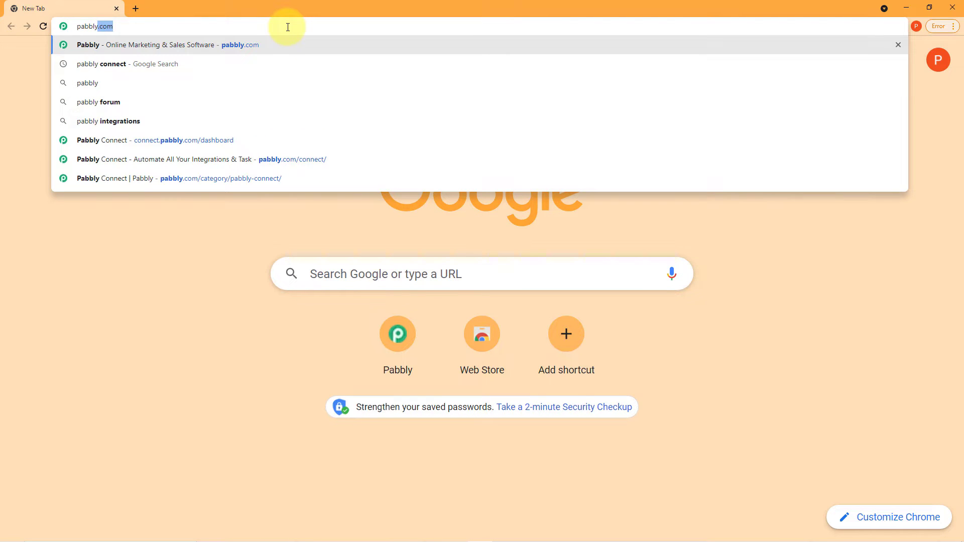
{"action": "key", "text": "Return"}
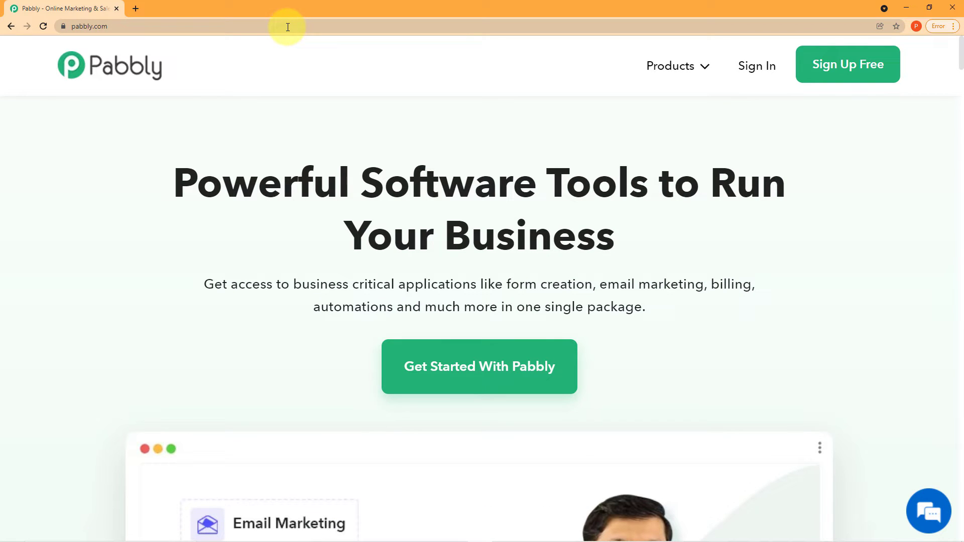
{"action": "mouse_move", "coordinate": [699, 71]}
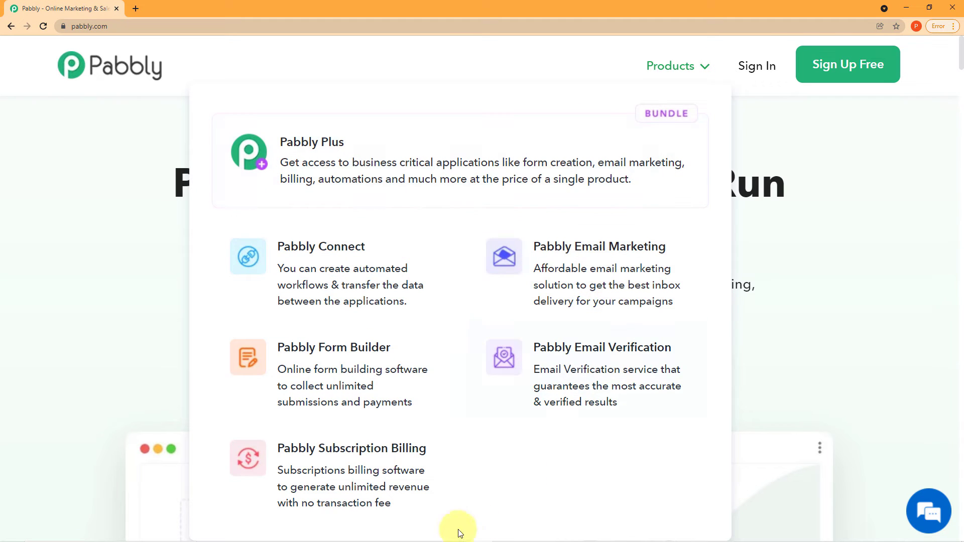
{"action": "left_click", "coordinate": [359, 289]}
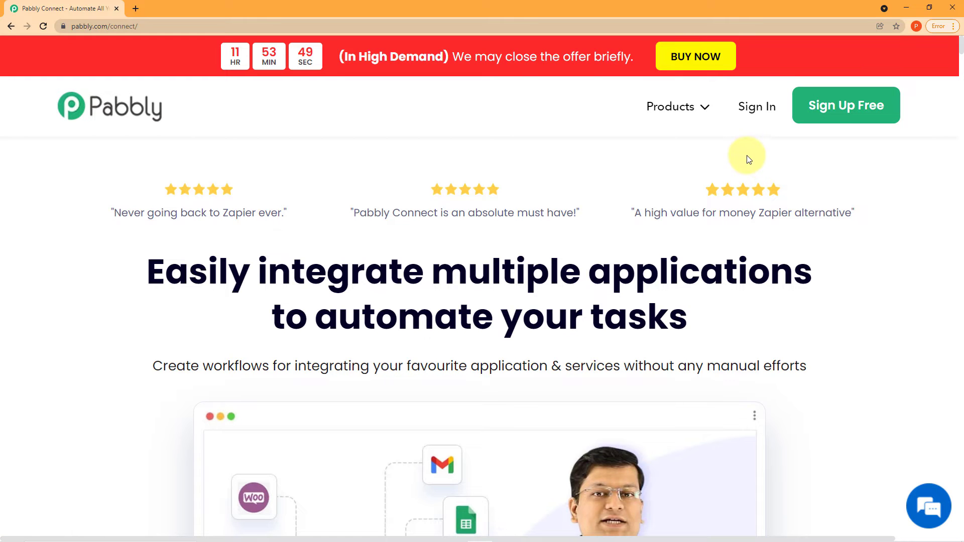
Sign in to the Pabbly account and access the Pabbly Connect app
{"action": "left_click", "coordinate": [751, 107]}
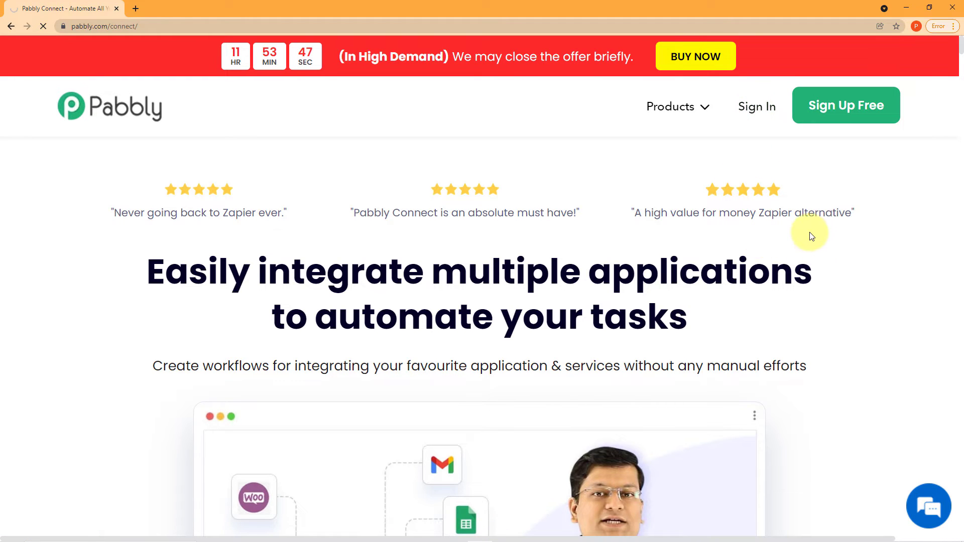
{"action": "scroll", "coordinate": [803, 301], "scroll_direction": "down", "scroll_amount": 2}
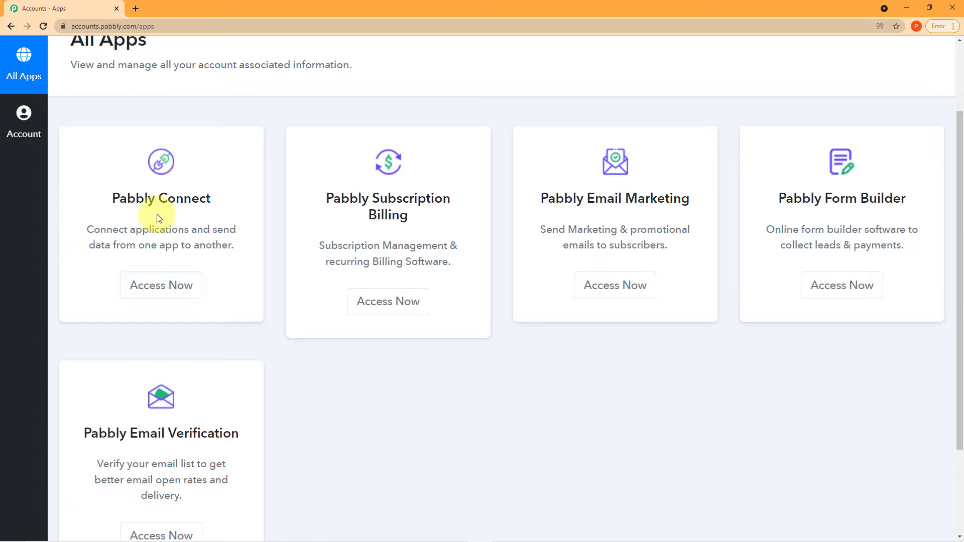
{"action": "left_click", "coordinate": [178, 286]}
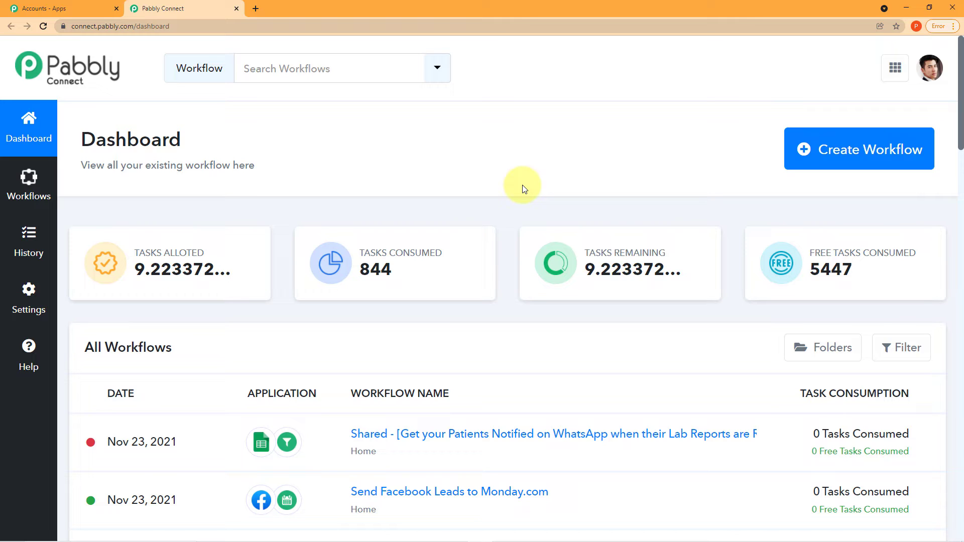
Create a new workflow named "Google My Business to Google Sheets"
{"action": "left_click", "coordinate": [824, 155]}
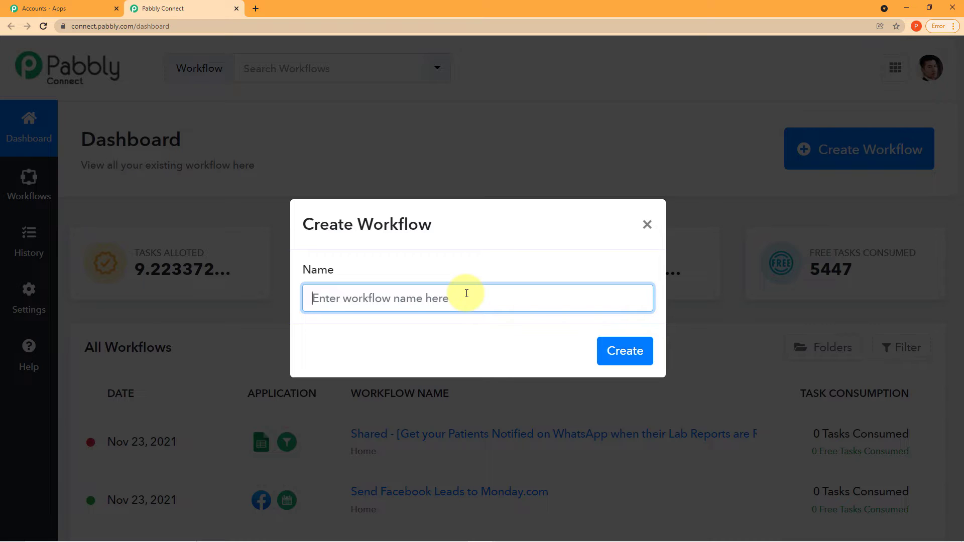
{"action": "type", "text": "Google My Business to Google Sheets"}
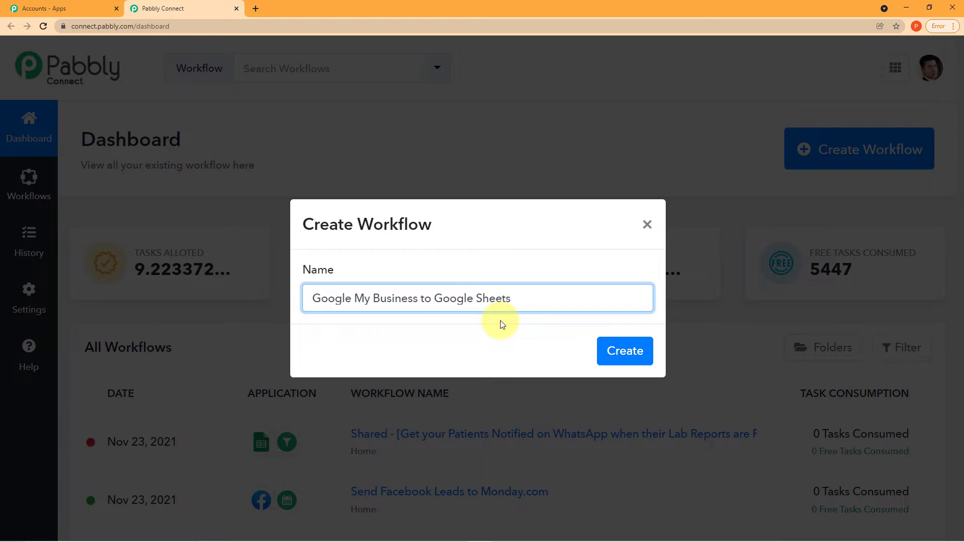
{"action": "left_click", "coordinate": [609, 357]}
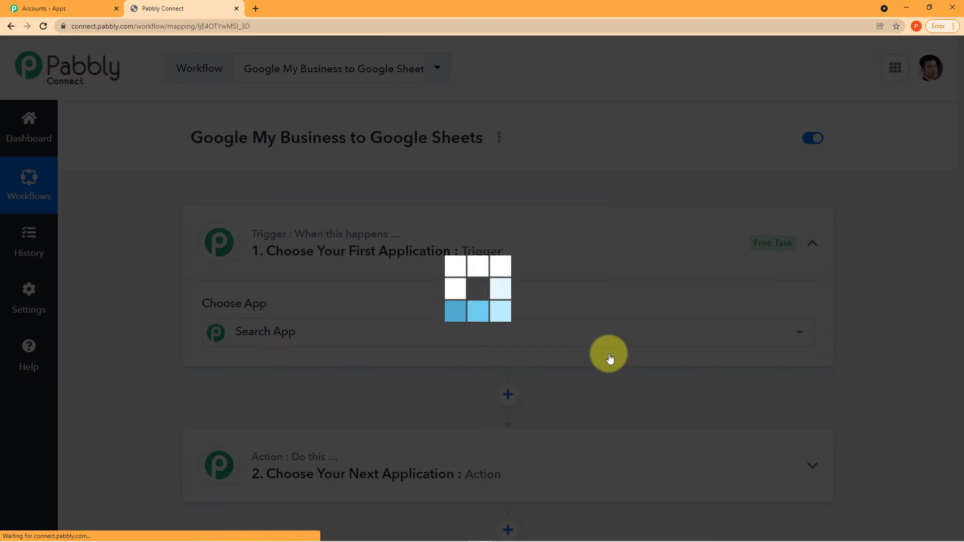
Search the trigger apps for "google my" and choose Google My Business as the workflow's first application
{"action": "left_click", "coordinate": [806, 246]}
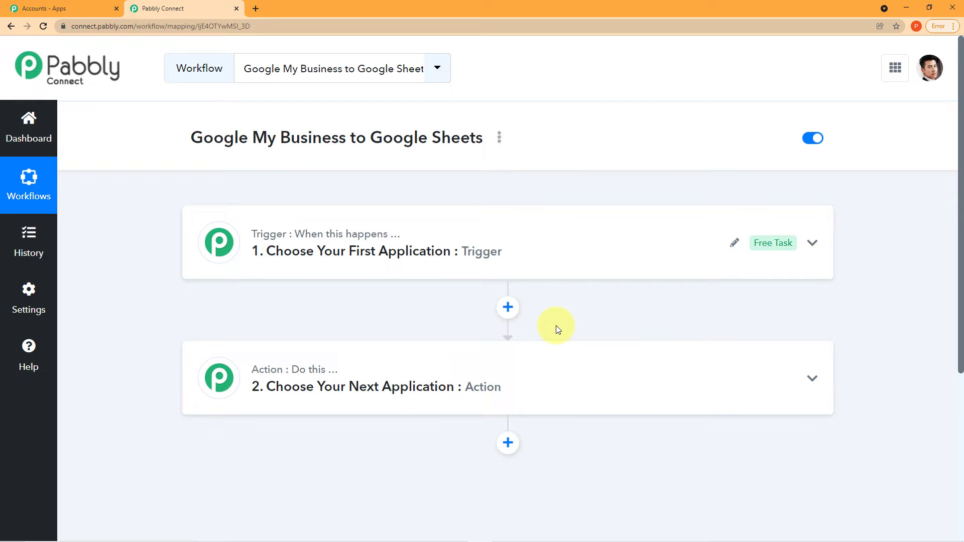
{"action": "left_click", "coordinate": [523, 251]}
{"action": "left_click", "coordinate": [379, 332]}
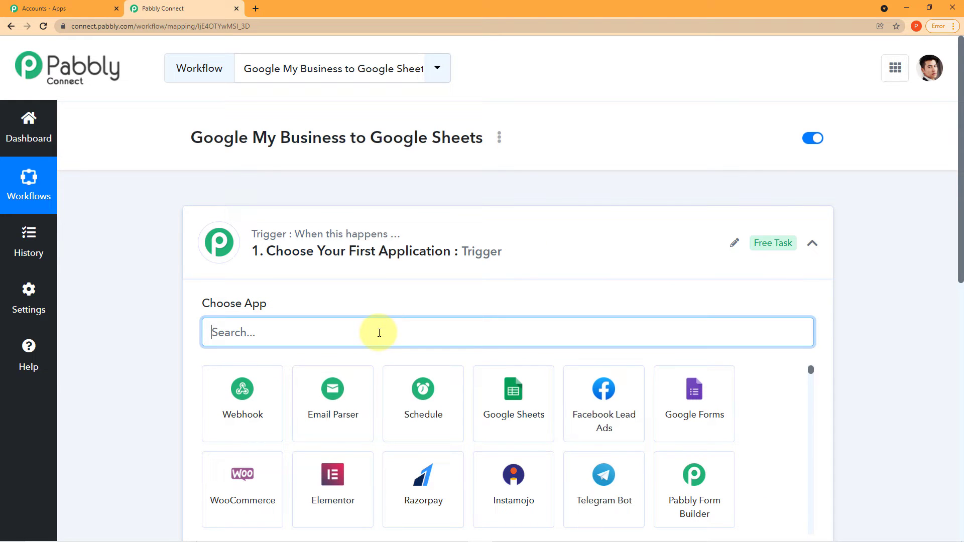
{"action": "type", "text": "google "}
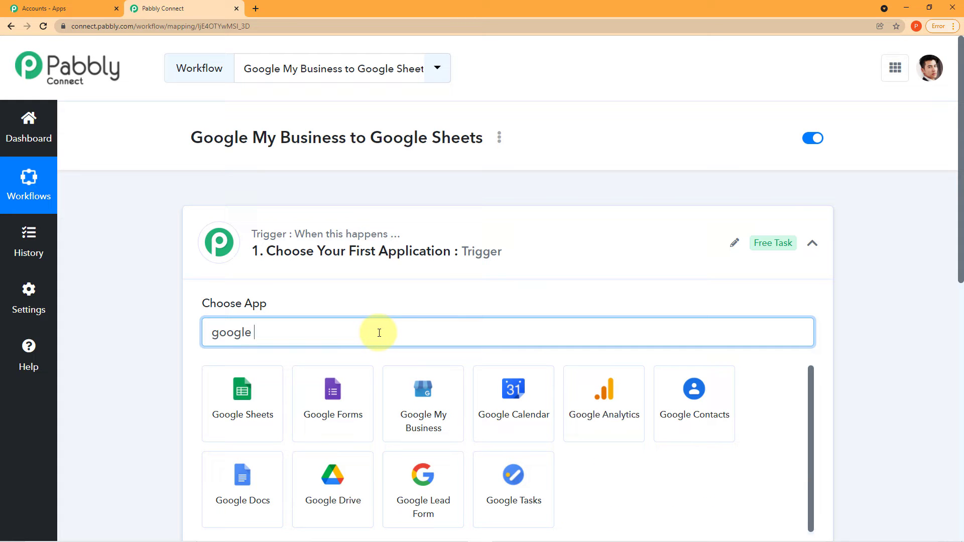
{"action": "type", "text": "my"}
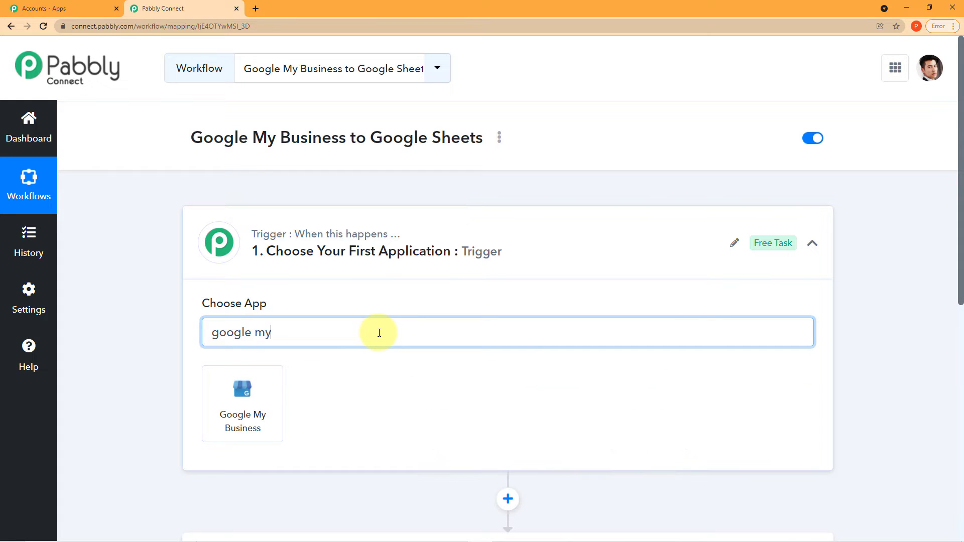
{"action": "left_click", "coordinate": [276, 412]}
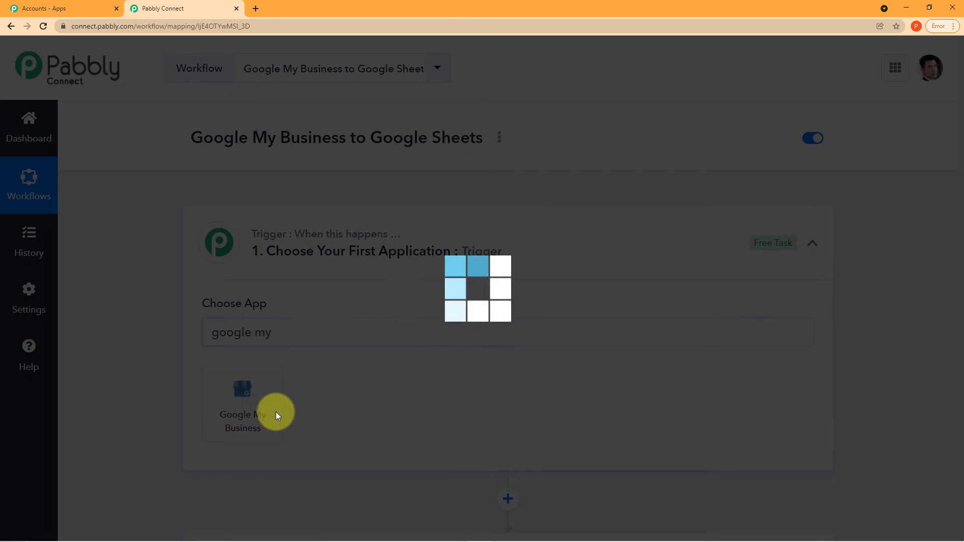
Set the Google My Business trigger event to New Review
{"action": "scroll", "coordinate": [377, 369], "scroll_direction": "down", "scroll_amount": 1}
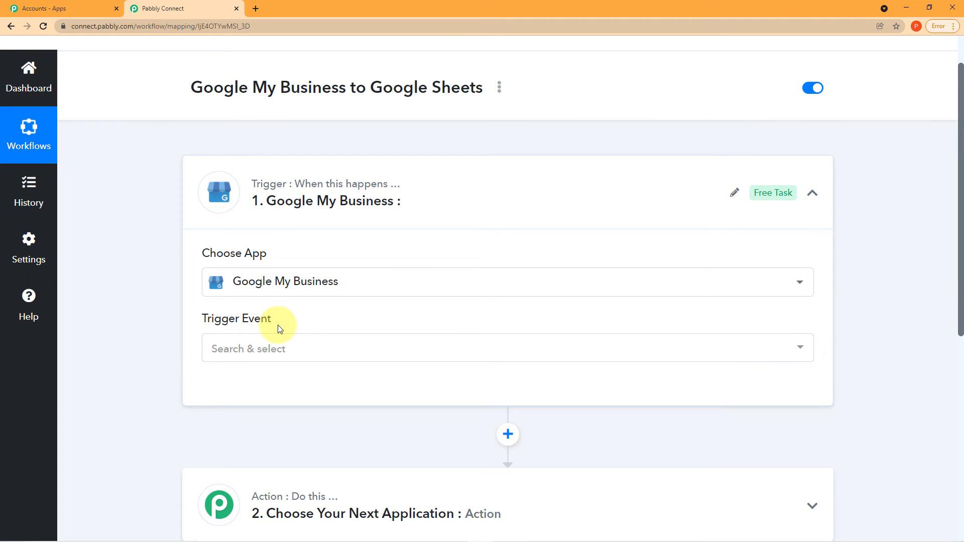
{"action": "left_click", "coordinate": [800, 347]}
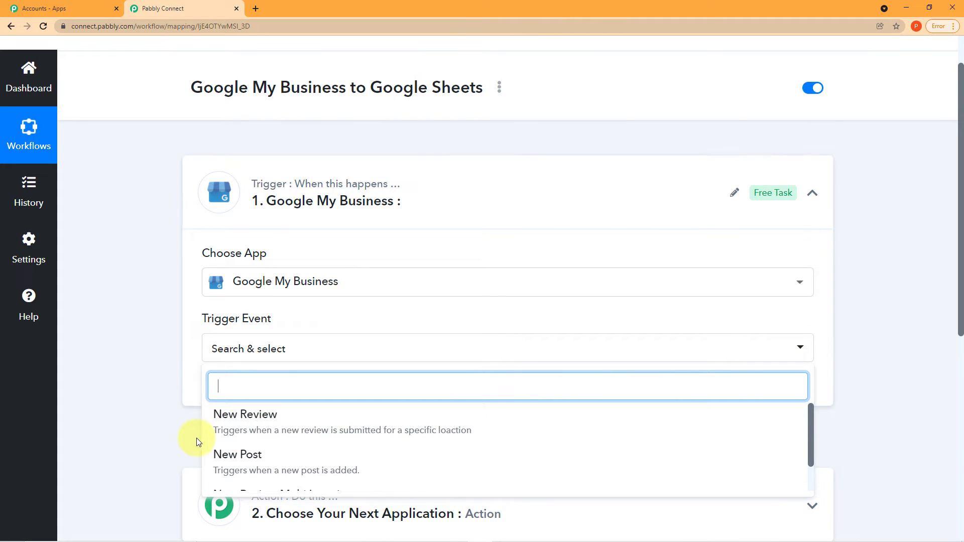
{"action": "left_click", "coordinate": [397, 440]}
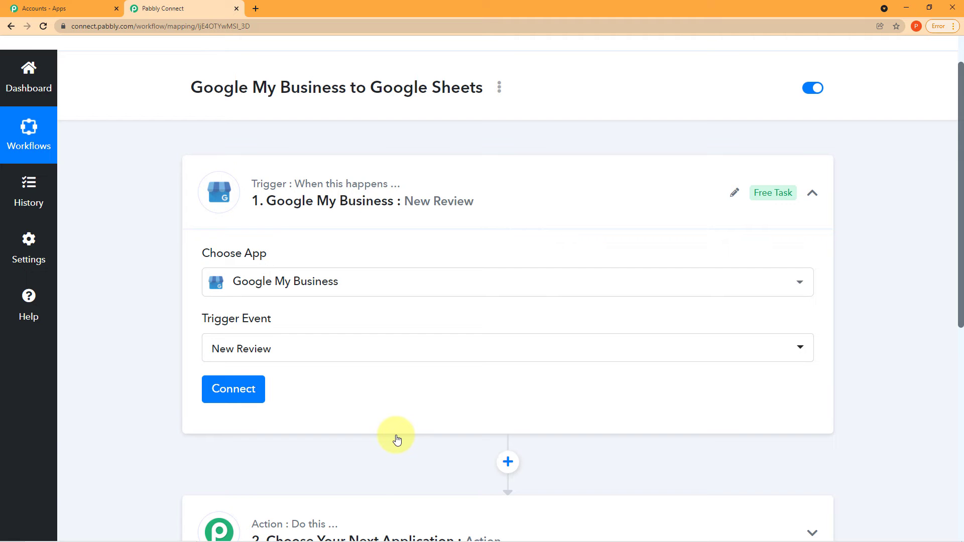
Add a new Google My Business connection to the trigger, authorizing pabbly.com with the business's Google account
{"action": "left_click", "coordinate": [260, 400]}
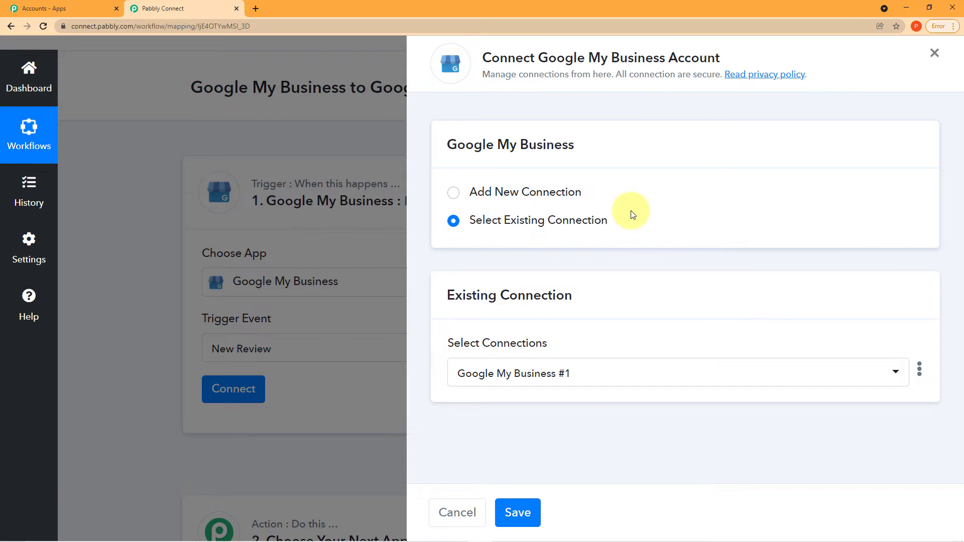
{"action": "left_click", "coordinate": [454, 193]}
{"action": "left_click", "coordinate": [572, 353]}
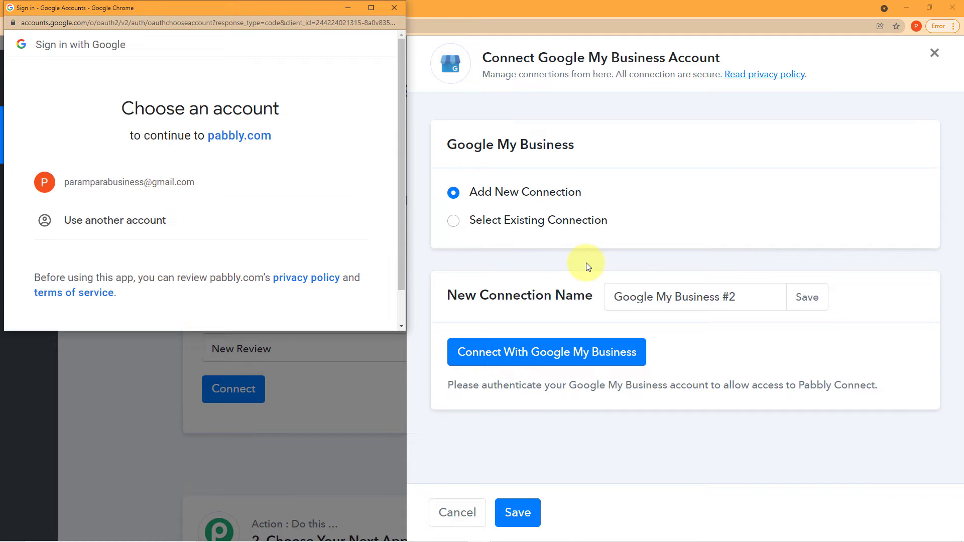
{"action": "left_click", "coordinate": [210, 191]}
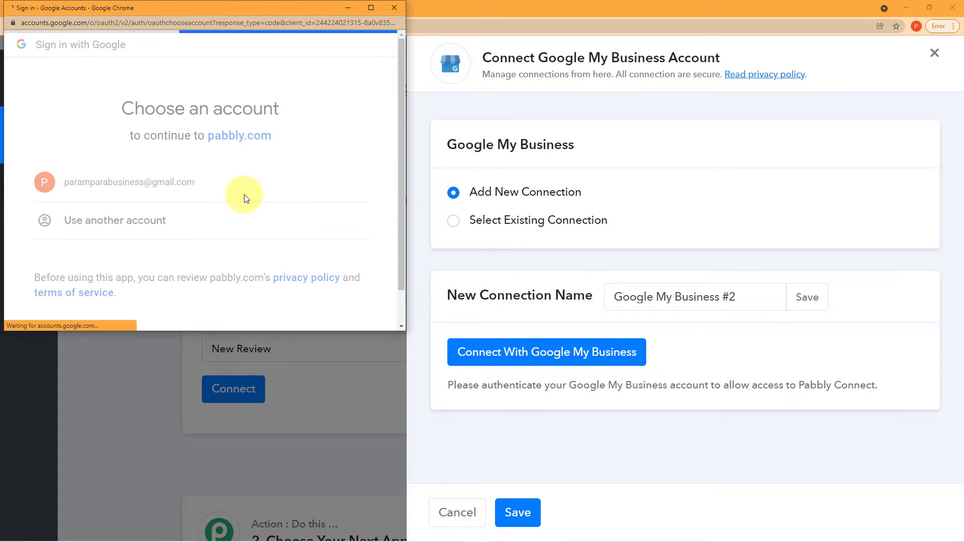
{"action": "scroll", "coordinate": [246, 198], "scroll_direction": "down", "scroll_amount": 2}
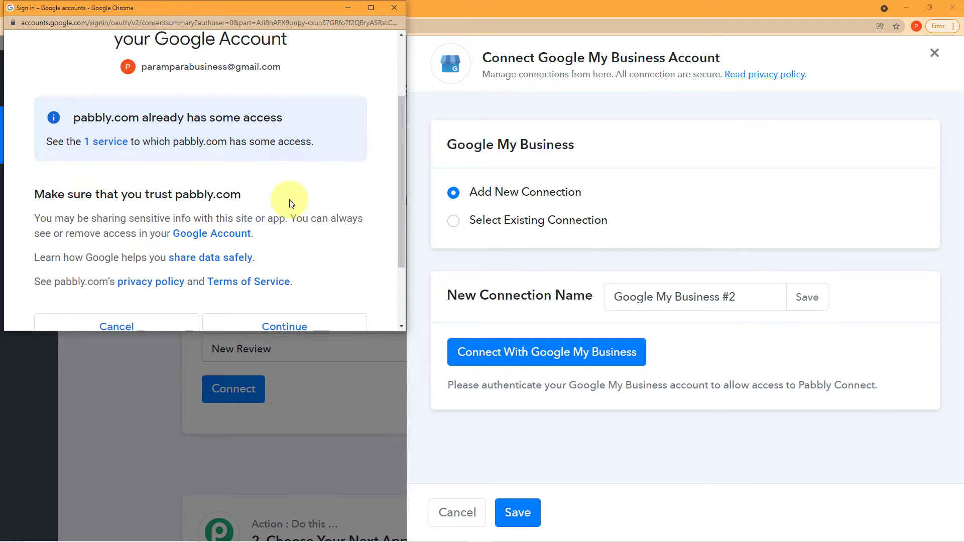
{"action": "scroll", "coordinate": [289, 200], "scroll_direction": "down", "scroll_amount": 2}
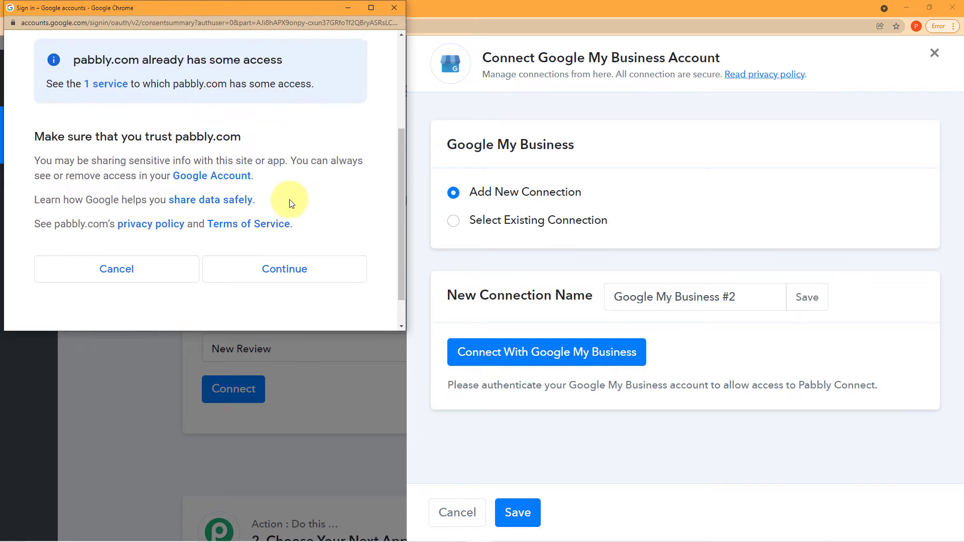
{"action": "left_click", "coordinate": [298, 229]}
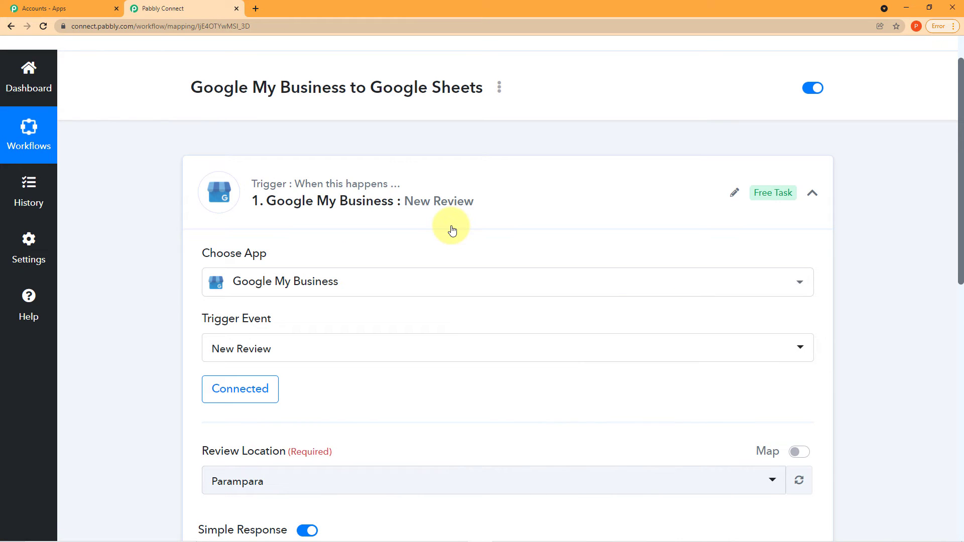
{"action": "scroll", "coordinate": [469, 250], "scroll_direction": "down", "scroll_amount": 1}
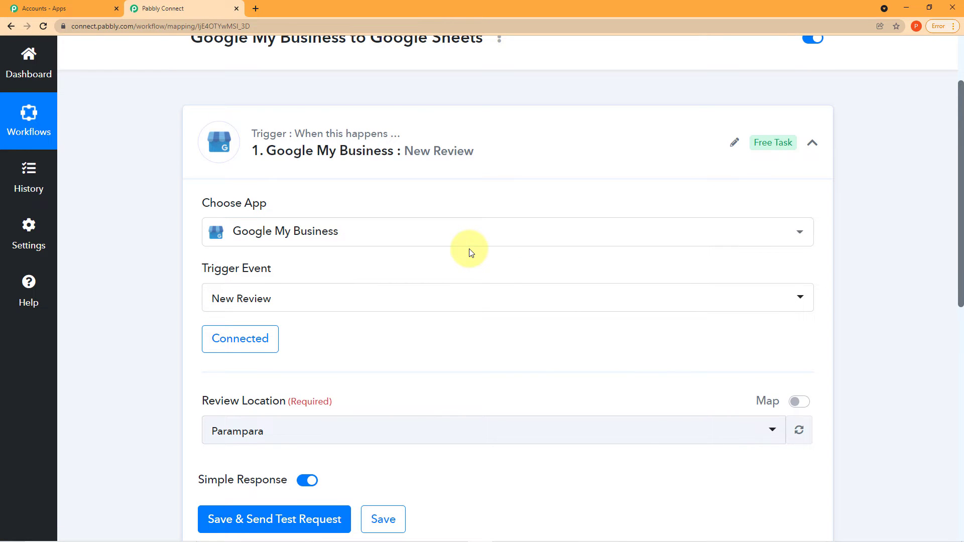
{"action": "scroll", "coordinate": [470, 251], "scroll_direction": "down", "scroll_amount": 1}
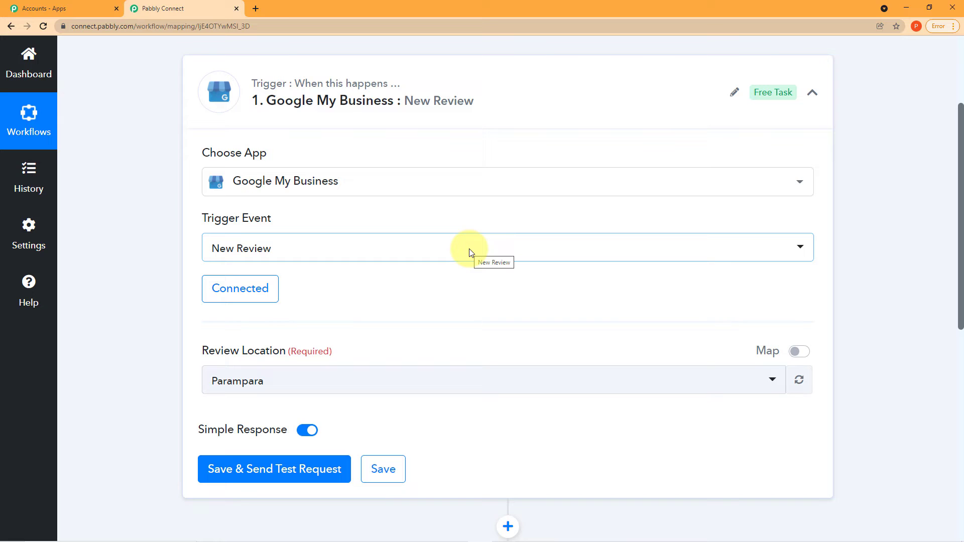
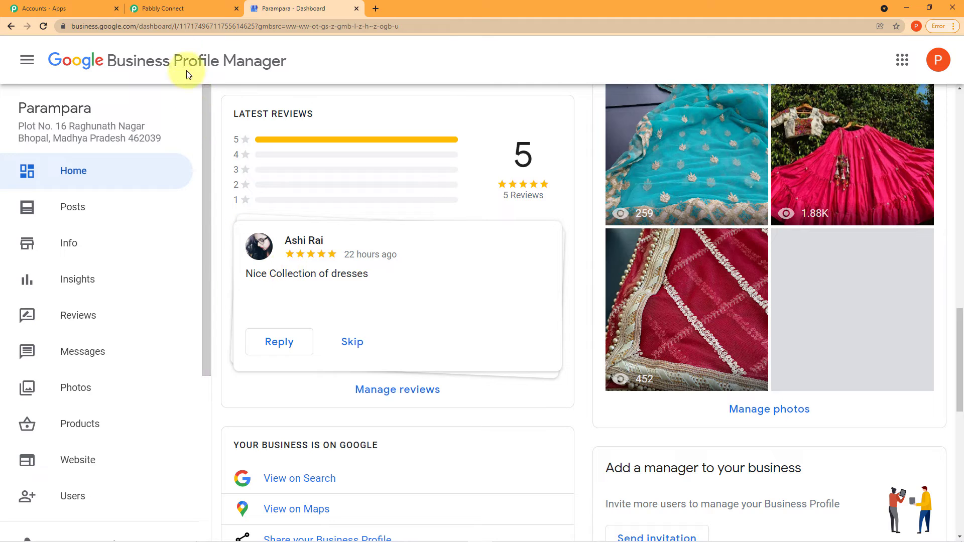
Switch back to the Pabbly Connect workflow, save the New Review trigger and send a test request
{"action": "left_click", "coordinate": [170, 8]}
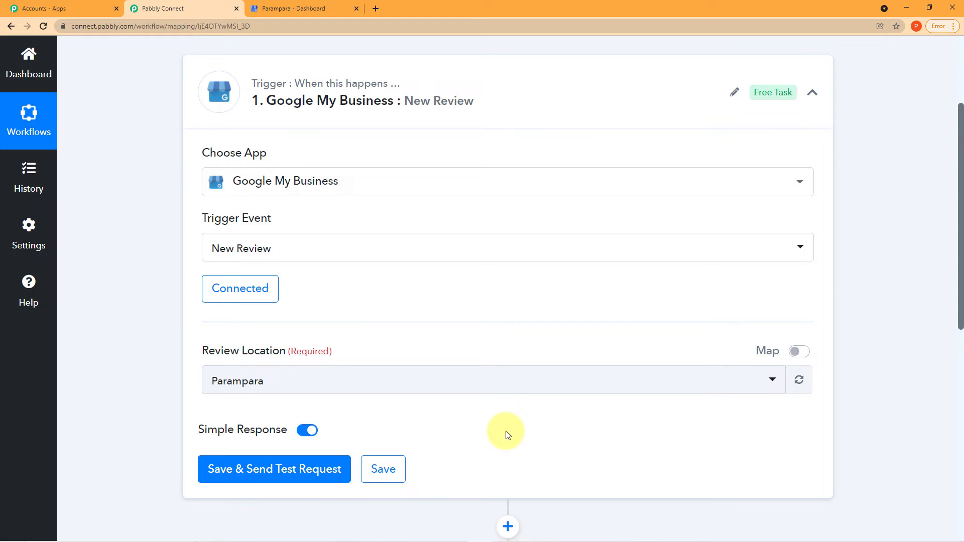
{"action": "left_click", "coordinate": [283, 471]}
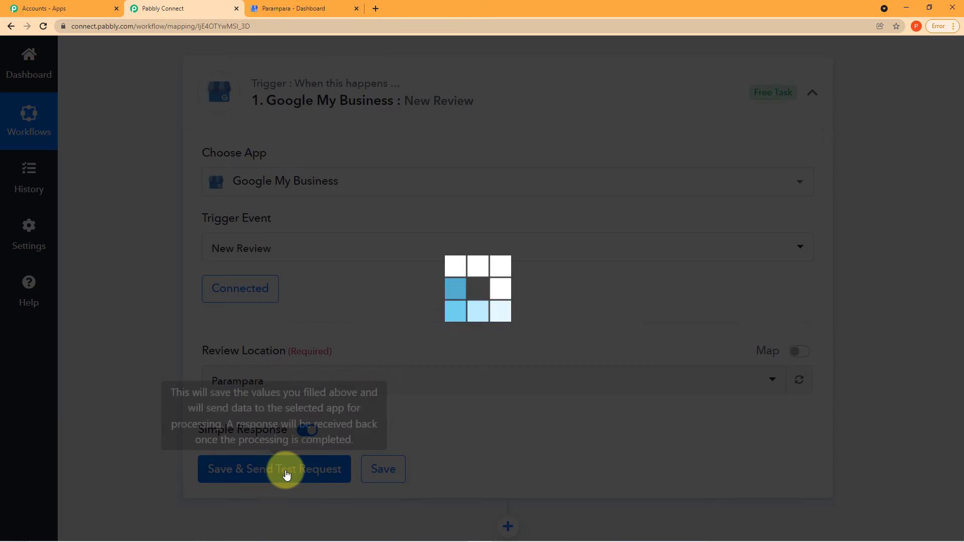
{"action": "scroll", "coordinate": [409, 402], "scroll_direction": "down", "scroll_amount": 5}
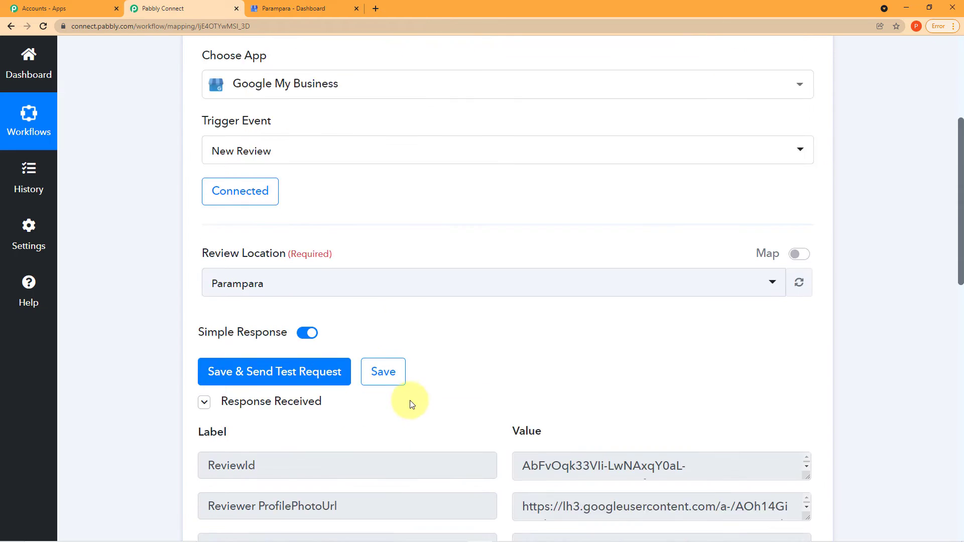
Examine the star rating, comment and creation time in the trigger's test response
{"action": "scroll", "coordinate": [414, 399], "scroll_direction": "down", "scroll_amount": 2}
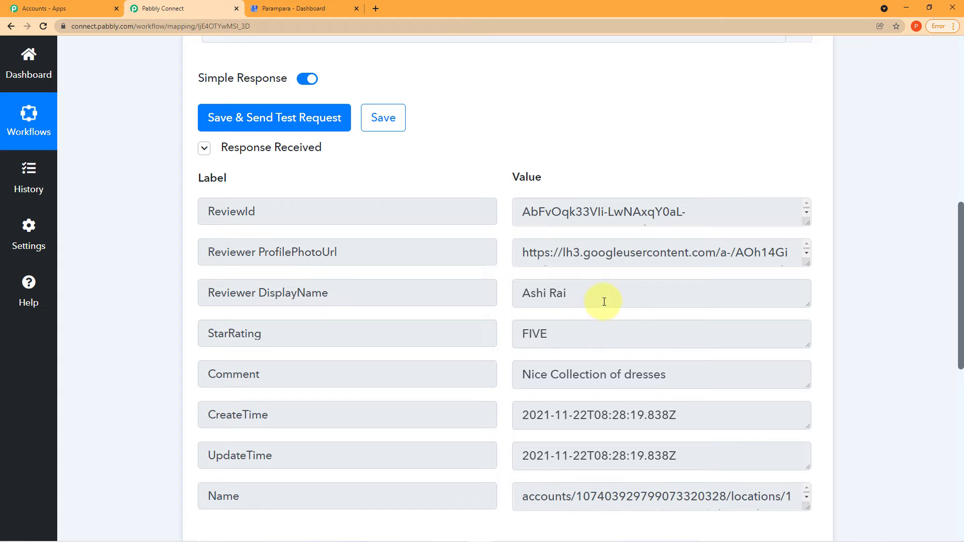
{"action": "left_click_drag", "start_coordinate": [607, 298], "coordinate": [667, 312]}
{"action": "scroll", "coordinate": [617, 328], "scroll_direction": "down", "scroll_amount": 1}
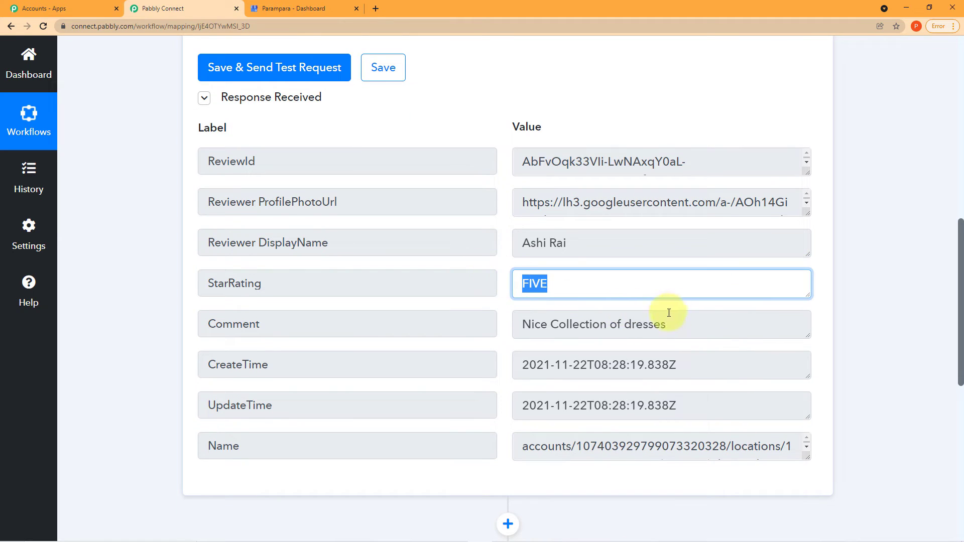
{"action": "scroll", "coordinate": [695, 303], "scroll_direction": "down", "scroll_amount": 1}
{"action": "left_click_drag", "start_coordinate": [700, 271], "coordinate": [532, 284]}
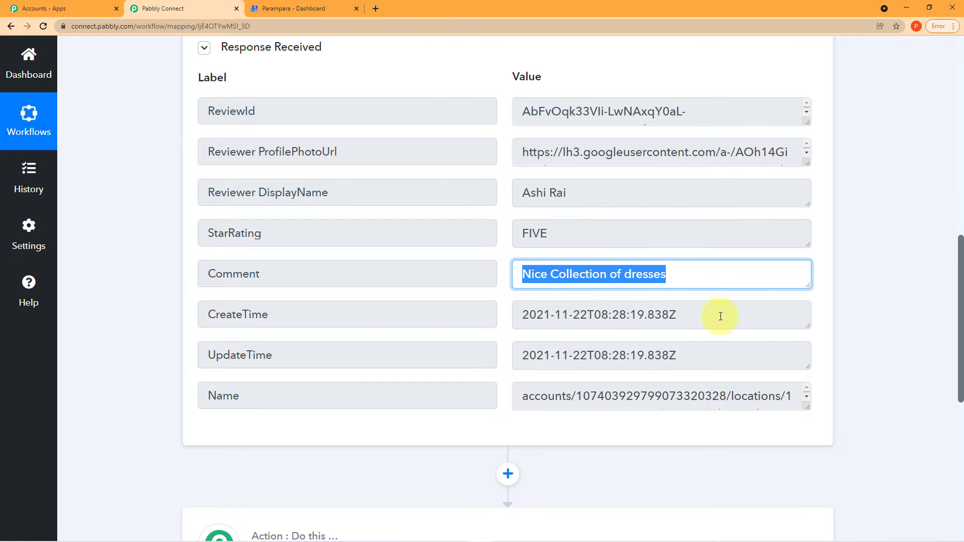
{"action": "left_click_drag", "start_coordinate": [720, 316], "coordinate": [436, 286]}
{"action": "scroll", "coordinate": [645, 362], "scroll_direction": "down", "scroll_amount": 3}
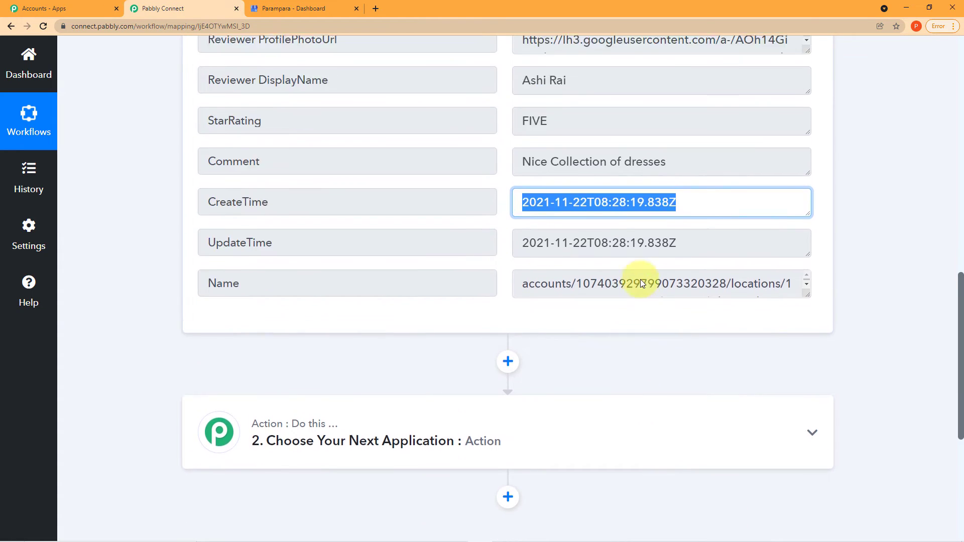
Review the Google My Business trigger's settings again and check the review comment in its response
{"action": "scroll", "coordinate": [640, 281], "scroll_direction": "up", "scroll_amount": 5}
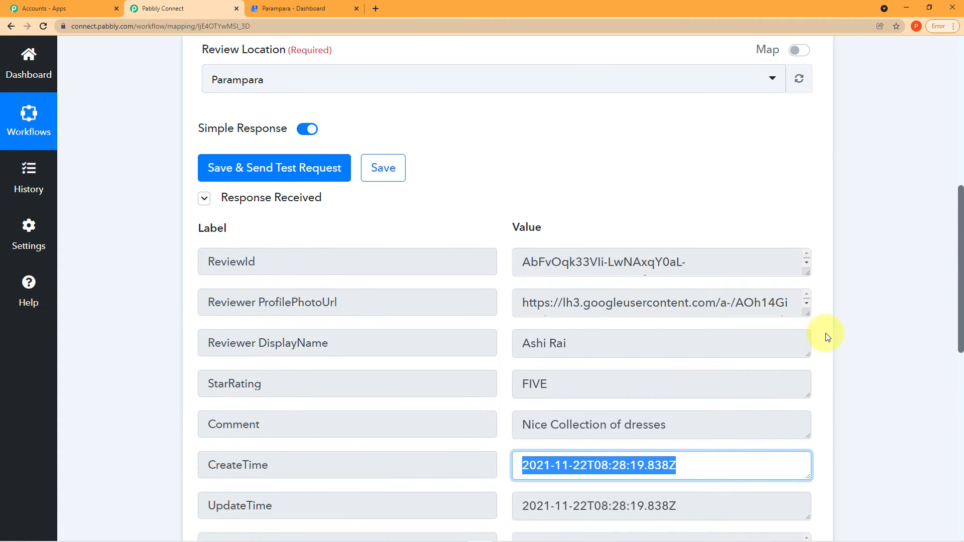
{"action": "scroll", "coordinate": [827, 337], "scroll_direction": "up", "scroll_amount": 1}
{"action": "scroll", "coordinate": [824, 338], "scroll_direction": "up", "scroll_amount": 3}
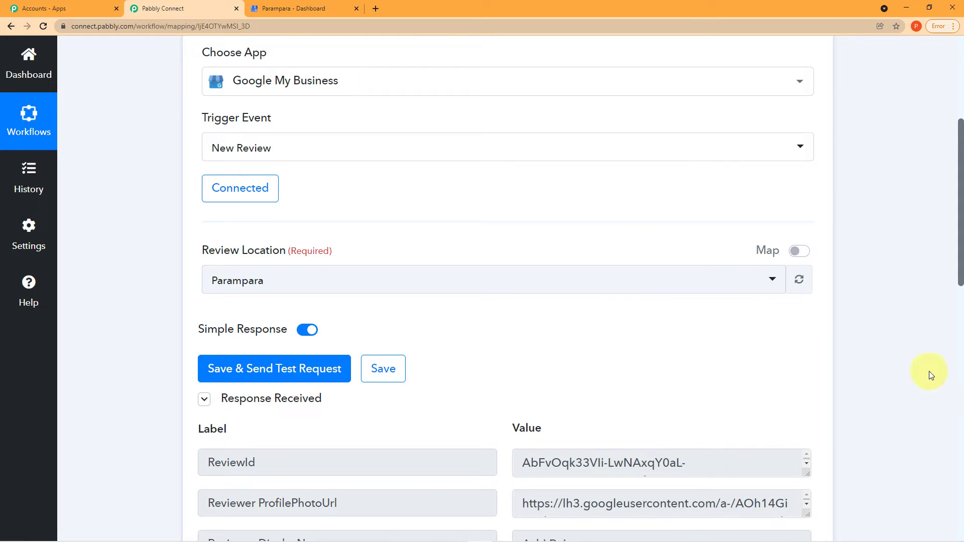
{"action": "scroll", "coordinate": [903, 377], "scroll_direction": "up", "scroll_amount": 2}
{"action": "scroll", "coordinate": [896, 376], "scroll_direction": "up", "scroll_amount": 1}
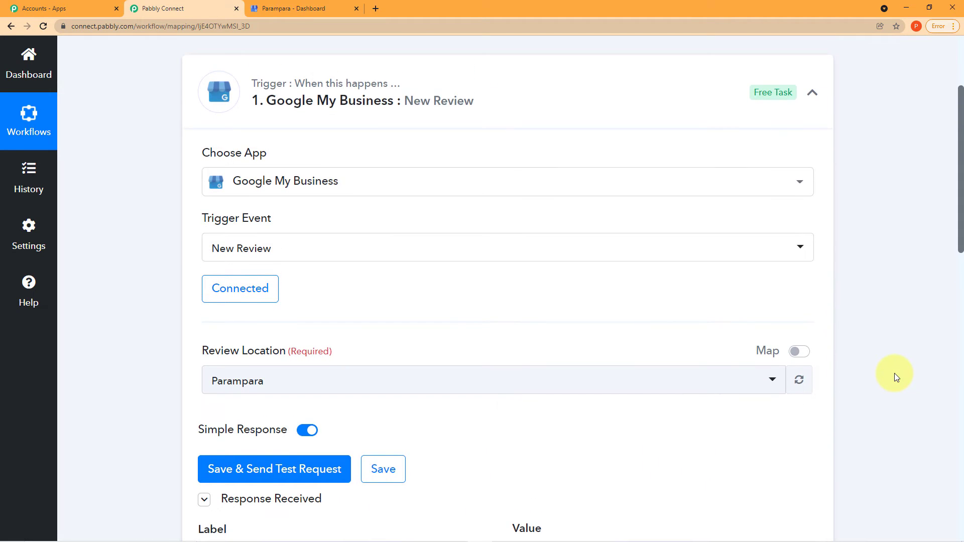
{"action": "scroll", "coordinate": [889, 371], "scroll_direction": "down", "scroll_amount": 3}
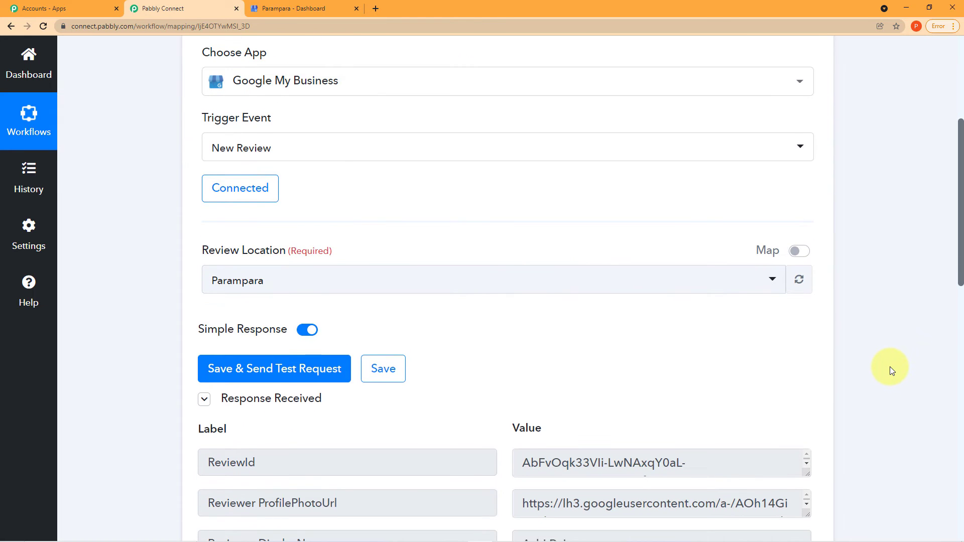
{"action": "scroll", "coordinate": [889, 369], "scroll_direction": "down", "scroll_amount": 5}
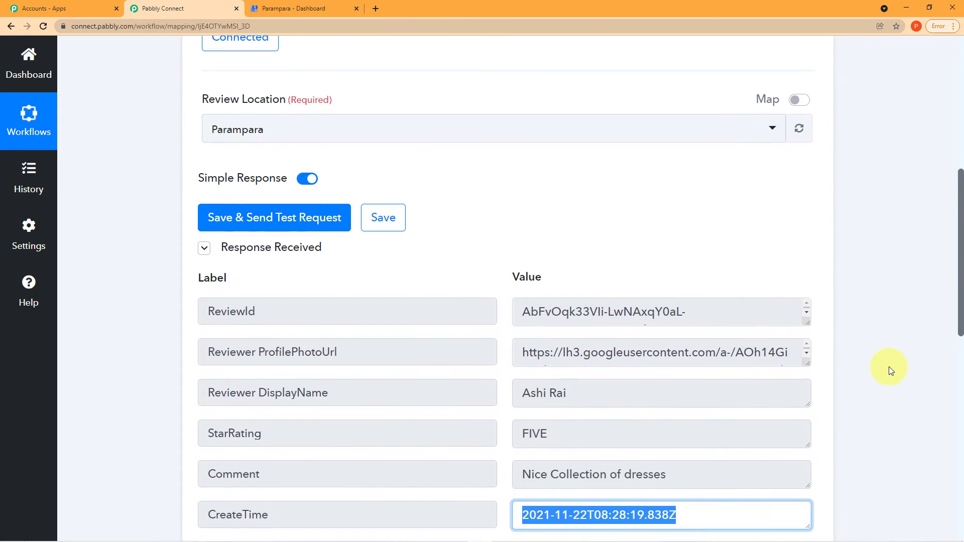
{"action": "scroll", "coordinate": [888, 369], "scroll_direction": "down", "scroll_amount": 1}
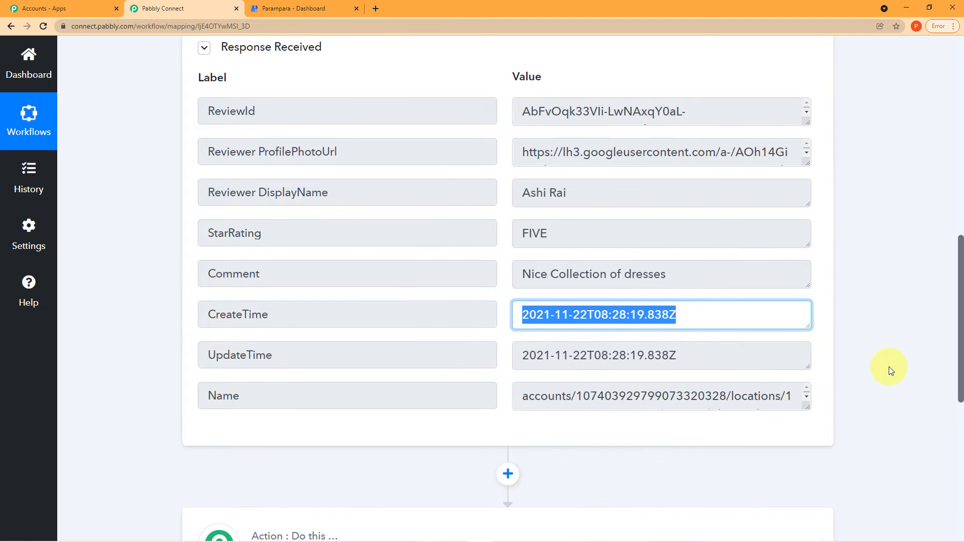
{"action": "scroll", "coordinate": [888, 370], "scroll_direction": "down", "scroll_amount": 1}
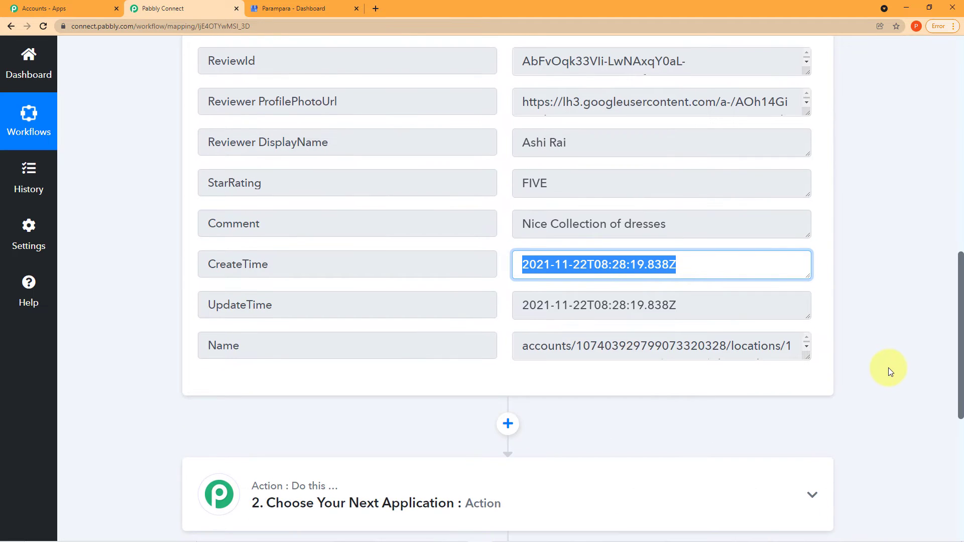
{"action": "scroll", "coordinate": [887, 369], "scroll_direction": "up", "scroll_amount": 3}
{"action": "left_click", "coordinate": [695, 374]}
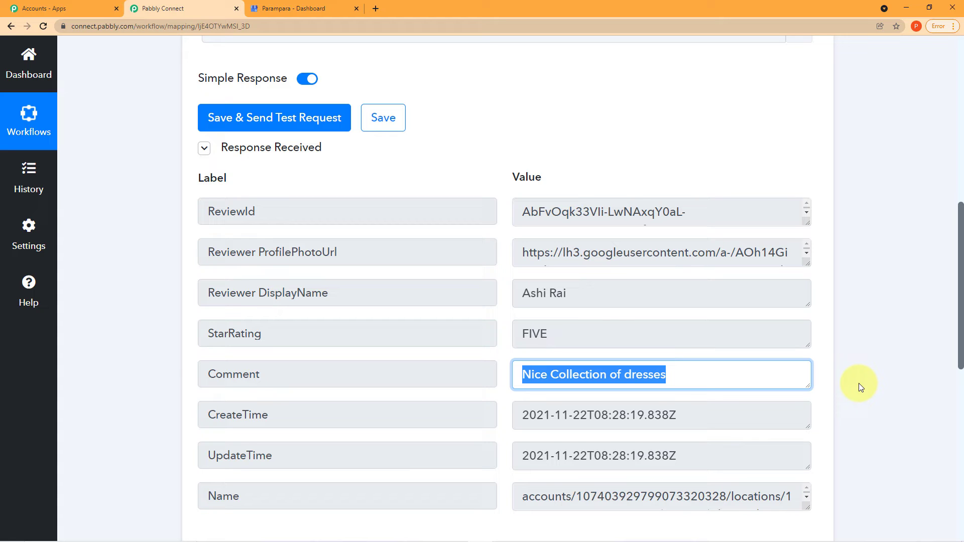
Search the action apps for "google sheets" and choose Google Sheets as the workflow's second application
{"action": "scroll", "coordinate": [909, 323], "scroll_direction": "down", "scroll_amount": 4}
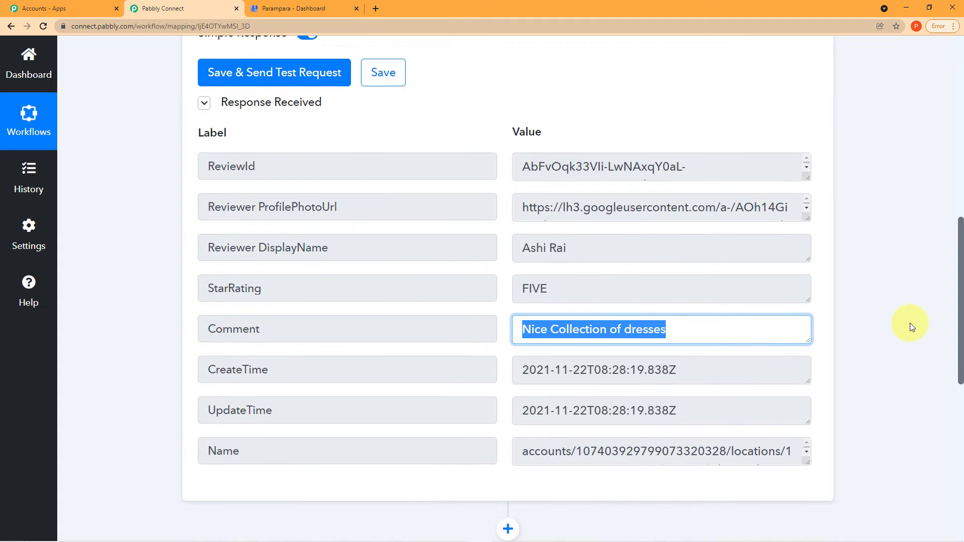
{"action": "scroll", "coordinate": [910, 323], "scroll_direction": "down", "scroll_amount": 3}
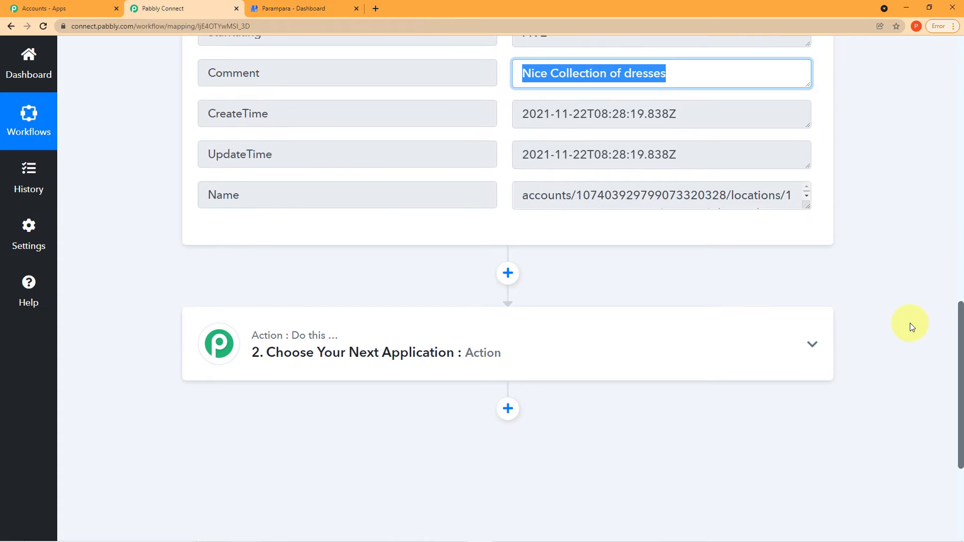
{"action": "left_click", "coordinate": [606, 309]}
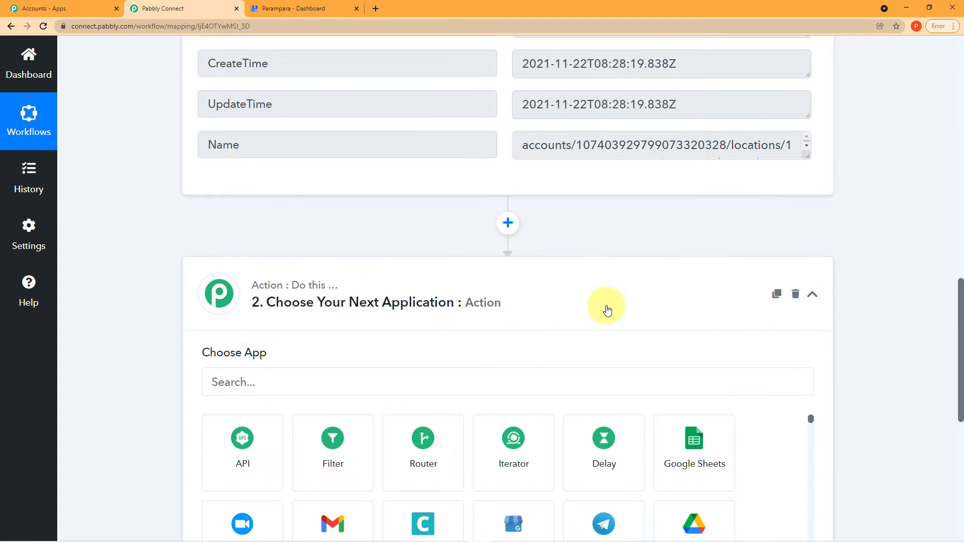
{"action": "scroll", "coordinate": [607, 309], "scroll_direction": "down", "scroll_amount": 1}
{"action": "left_click", "coordinate": [474, 326]}
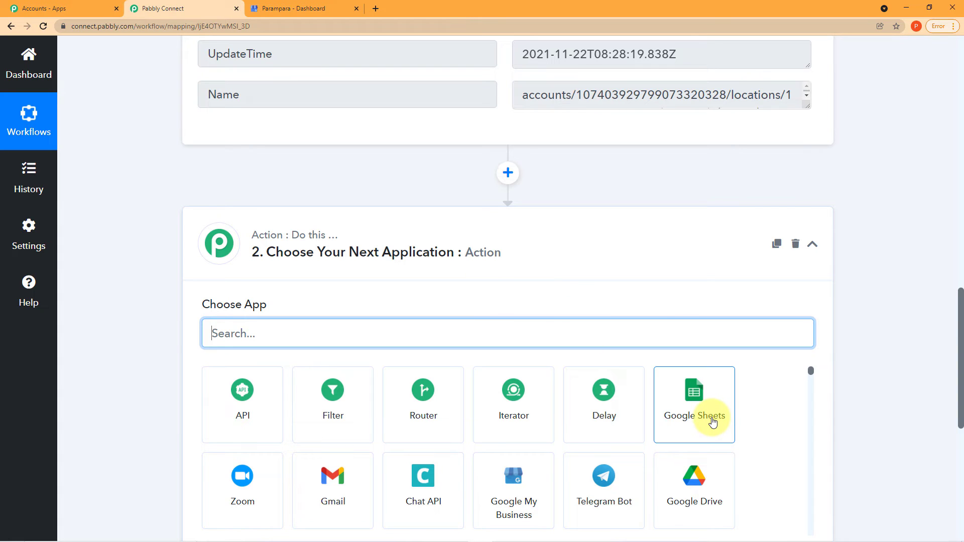
{"action": "type", "text": "google sheets"}
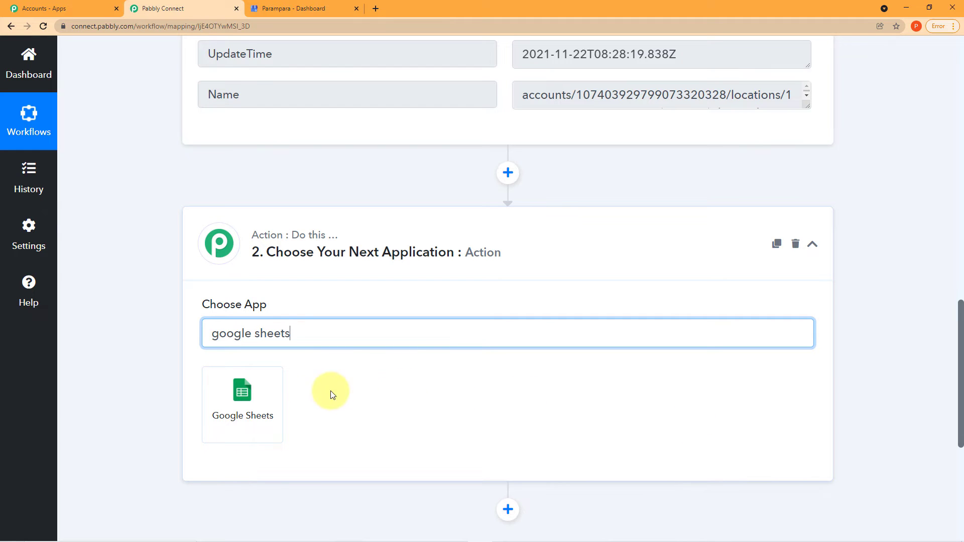
{"action": "left_click", "coordinate": [236, 389]}
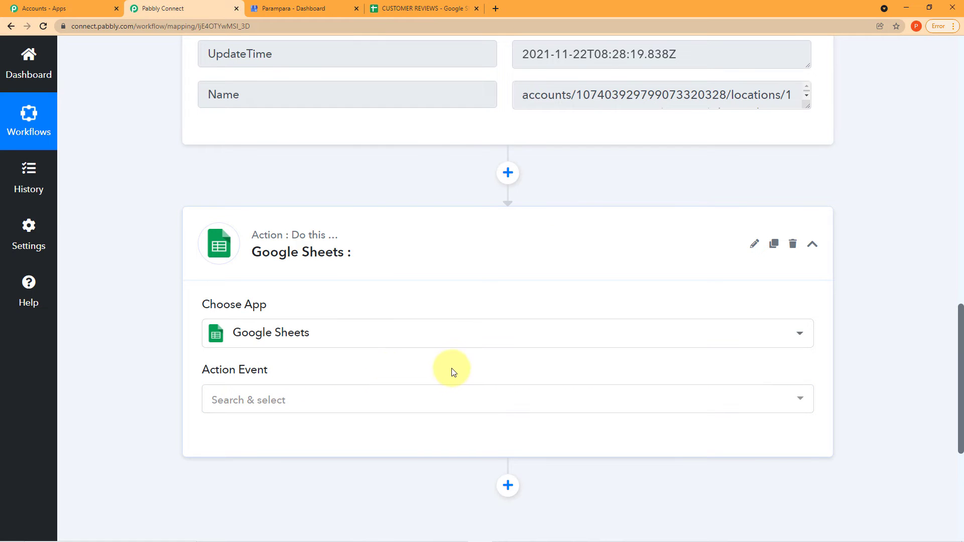
Set the Google Sheets action event to Add New Row
{"action": "left_click", "coordinate": [798, 398]}
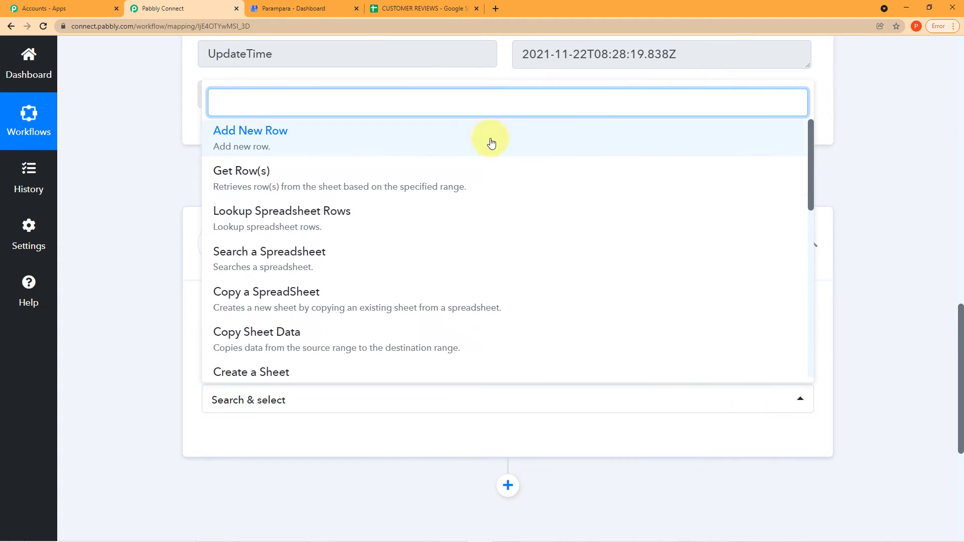
{"action": "scroll", "coordinate": [495, 328], "scroll_direction": "down", "scroll_amount": 2}
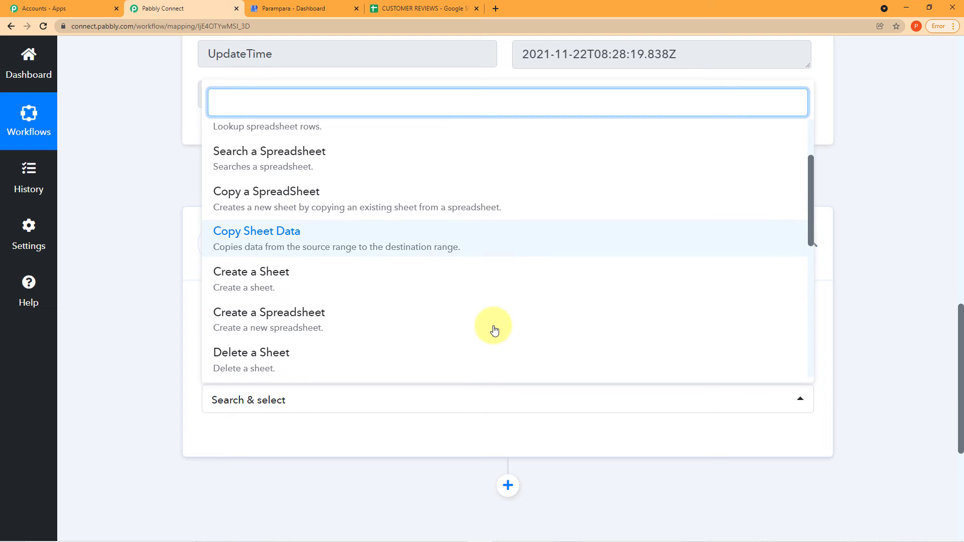
{"action": "scroll", "coordinate": [494, 329], "scroll_direction": "up", "scroll_amount": 1}
{"action": "scroll", "coordinate": [494, 330], "scroll_direction": "up", "scroll_amount": 1}
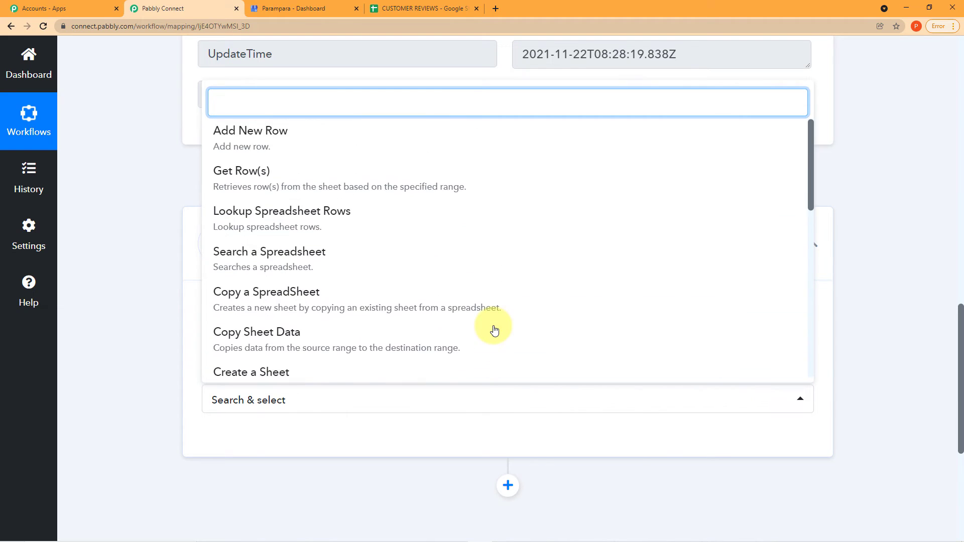
{"action": "left_click", "coordinate": [321, 140]}
Add a new Google Sheets connection to the action, authorizing Pabbly Connect Sheets with the business's Google account
{"action": "left_click", "coordinate": [254, 439]}
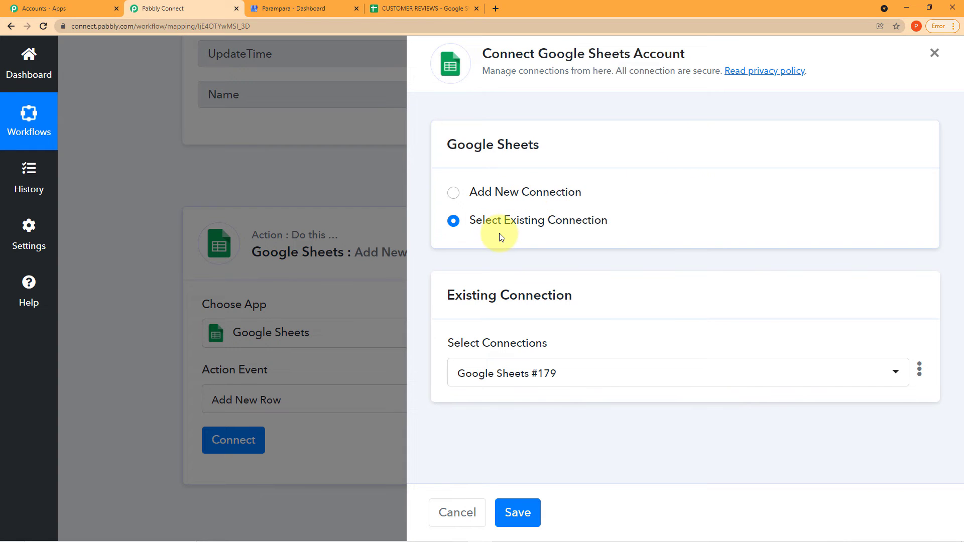
{"action": "left_click", "coordinate": [453, 192]}
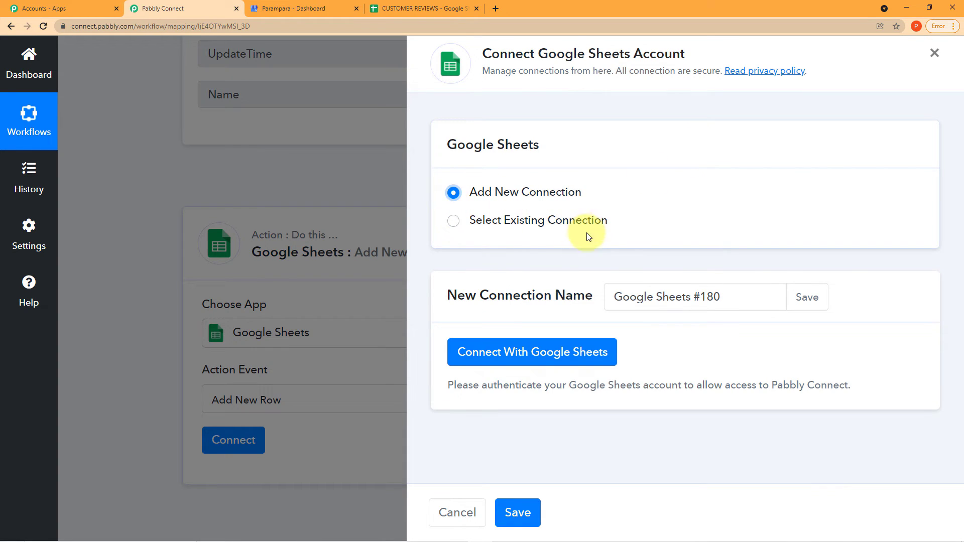
{"action": "left_click", "coordinate": [530, 361]}
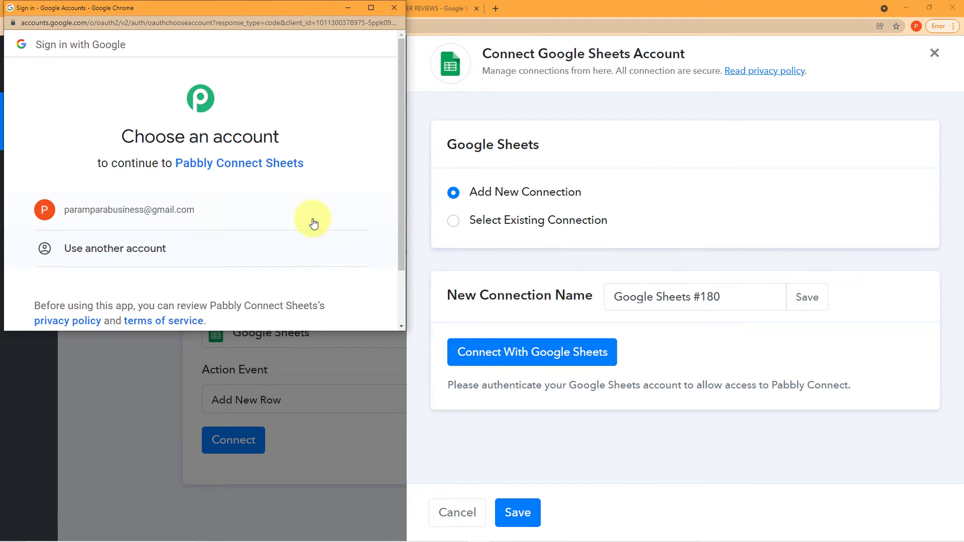
{"action": "left_click", "coordinate": [215, 221]}
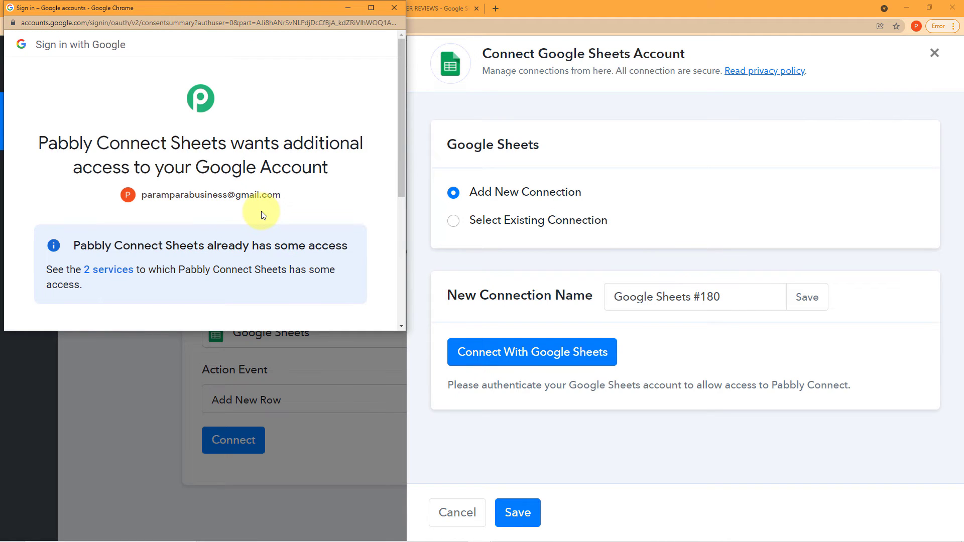
{"action": "scroll", "coordinate": [261, 215], "scroll_direction": "down", "scroll_amount": 4}
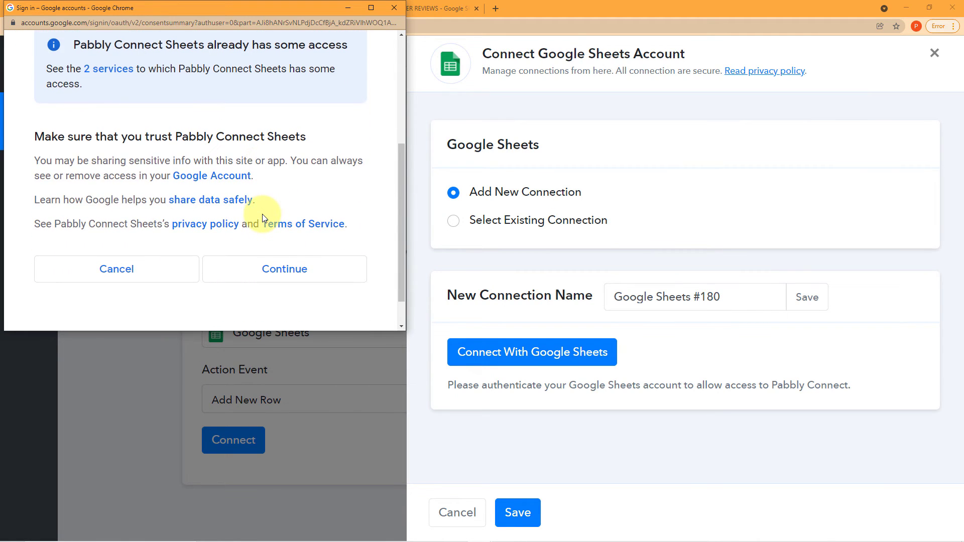
{"action": "scroll", "coordinate": [262, 217], "scroll_direction": "up", "scroll_amount": 1}
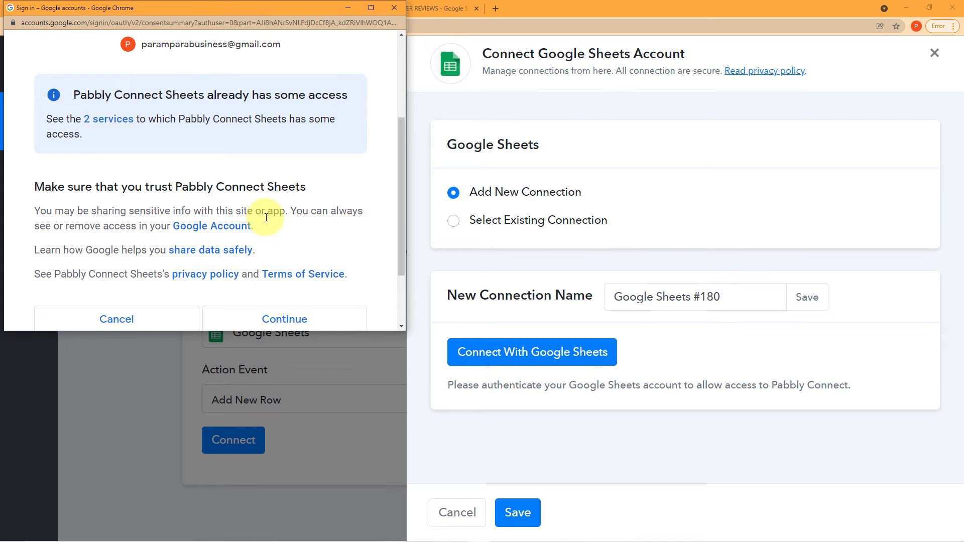
{"action": "scroll", "coordinate": [266, 217], "scroll_direction": "down", "scroll_amount": 1}
{"action": "left_click", "coordinate": [295, 277]}
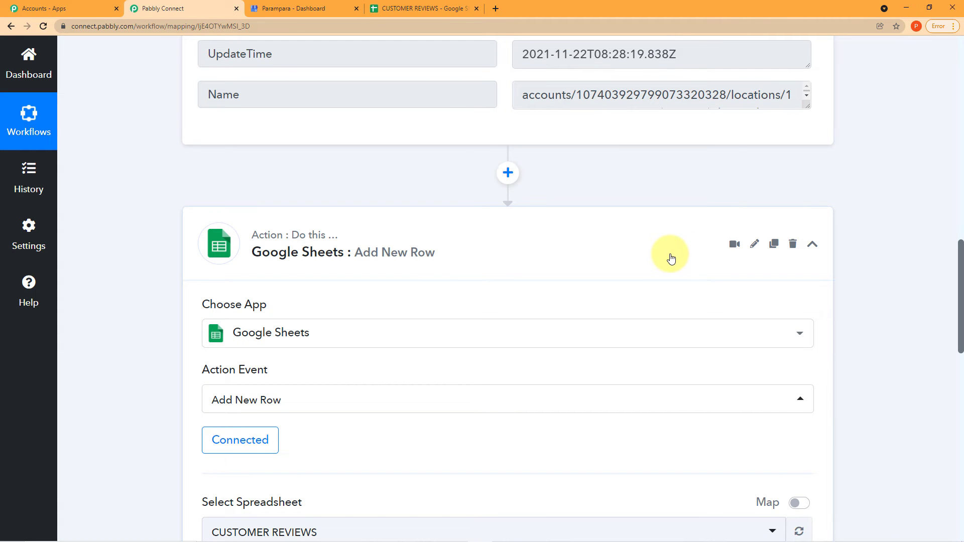
Choose CUSTOMER REVIEWS as the spreadsheet for the Google Sheets Add New Row action
{"action": "scroll", "coordinate": [671, 259], "scroll_direction": "down", "scroll_amount": 3}
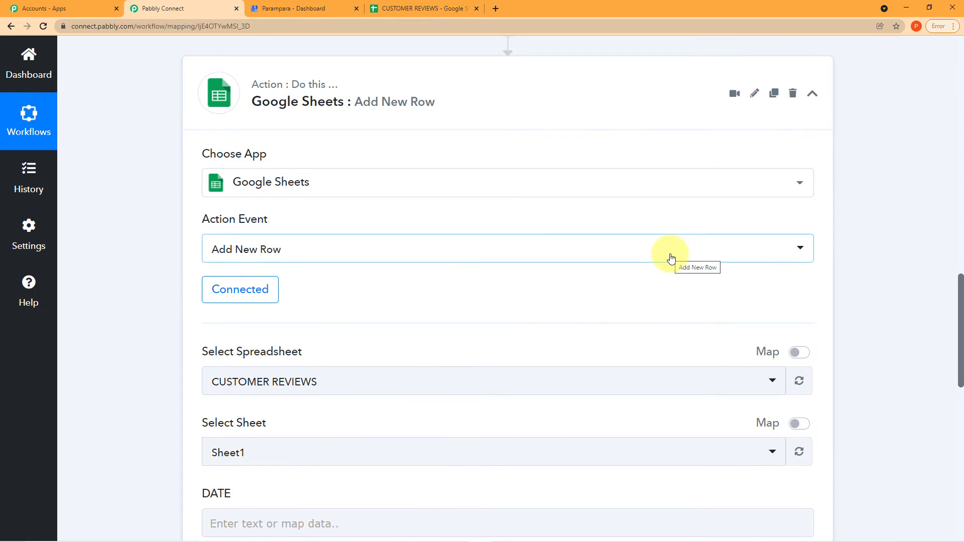
{"action": "scroll", "coordinate": [670, 259], "scroll_direction": "down", "scroll_amount": 1}
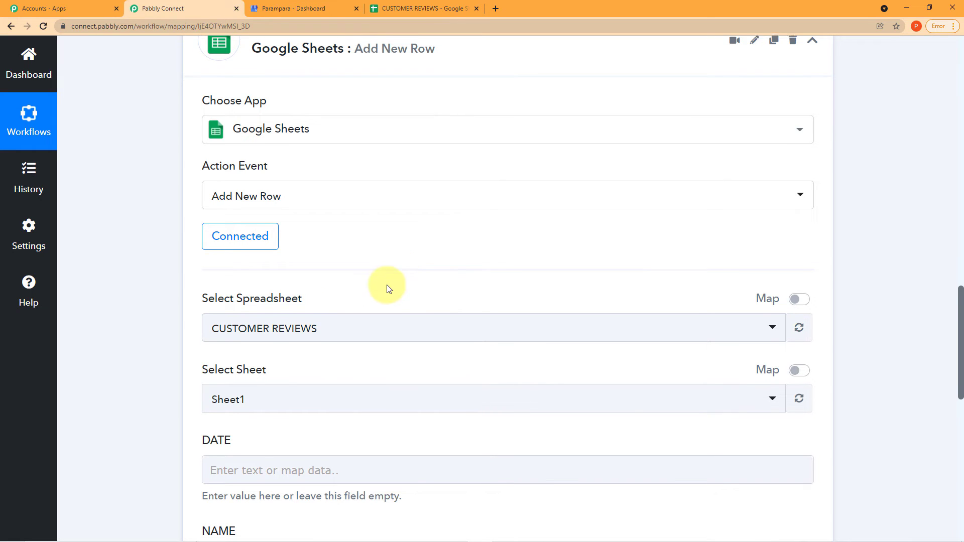
{"action": "scroll", "coordinate": [385, 282], "scroll_direction": "down", "scroll_amount": 1}
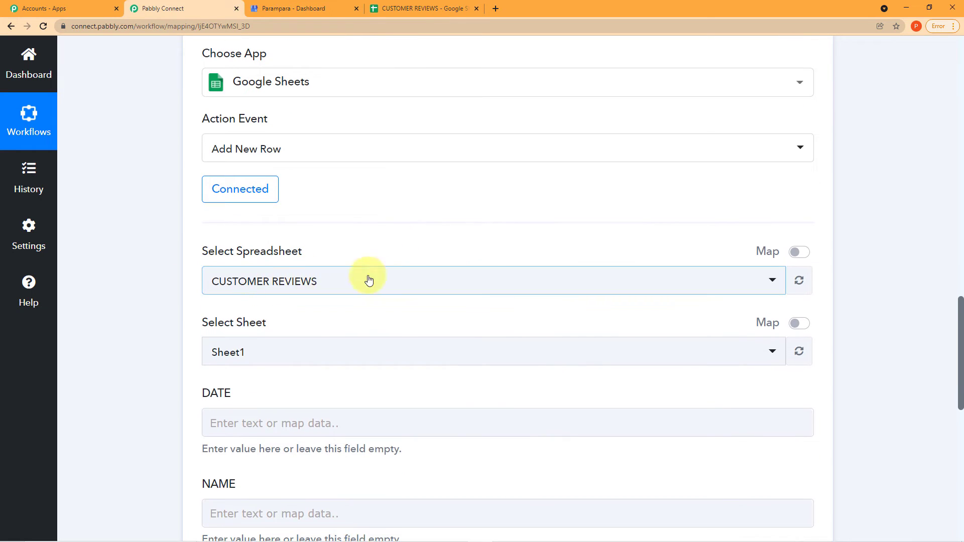
{"action": "left_click", "coordinate": [783, 282]}
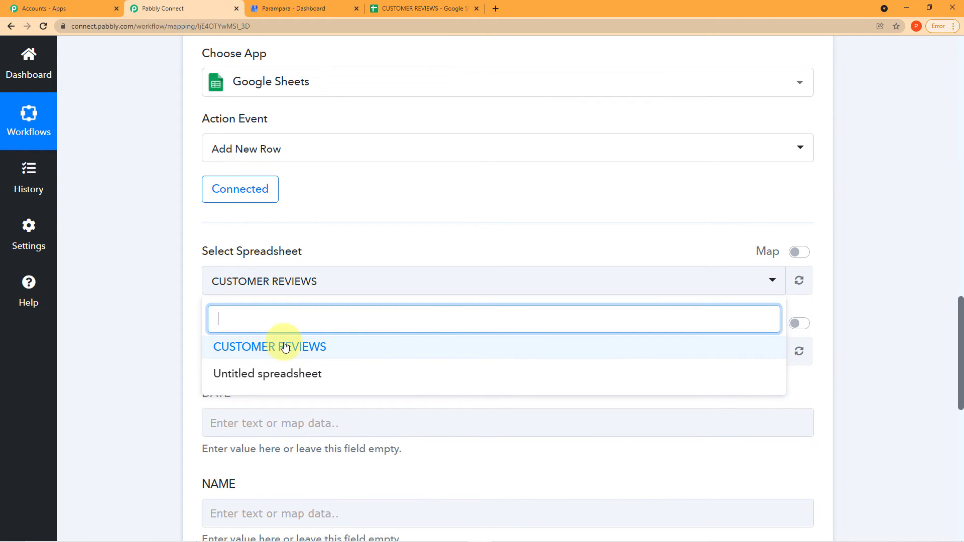
{"action": "left_click", "coordinate": [301, 346]}
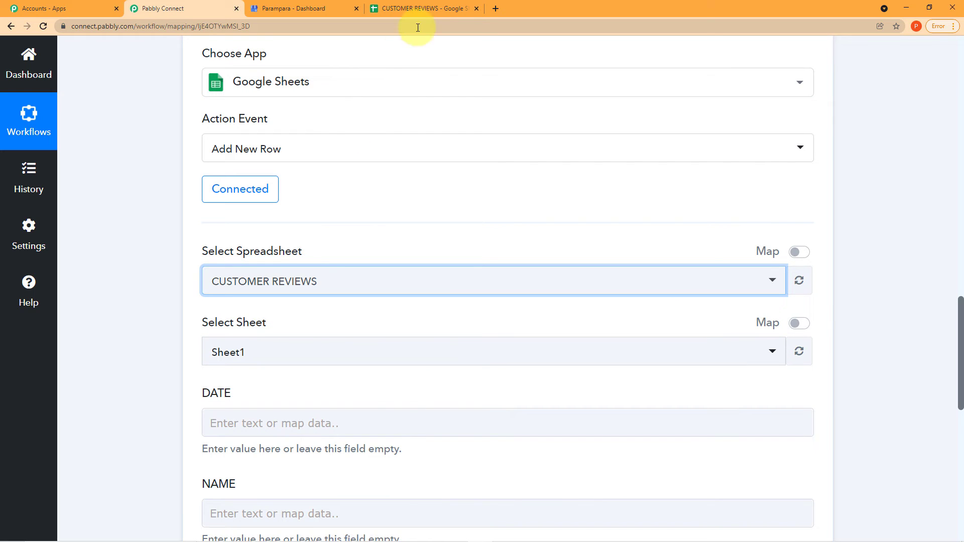
Switch to Google Sheets, look up CUSTOMER REVIEWS in the spreadsheet list, review its column headers, and return to Pabbly Connect
{"action": "left_click", "coordinate": [424, 8]}
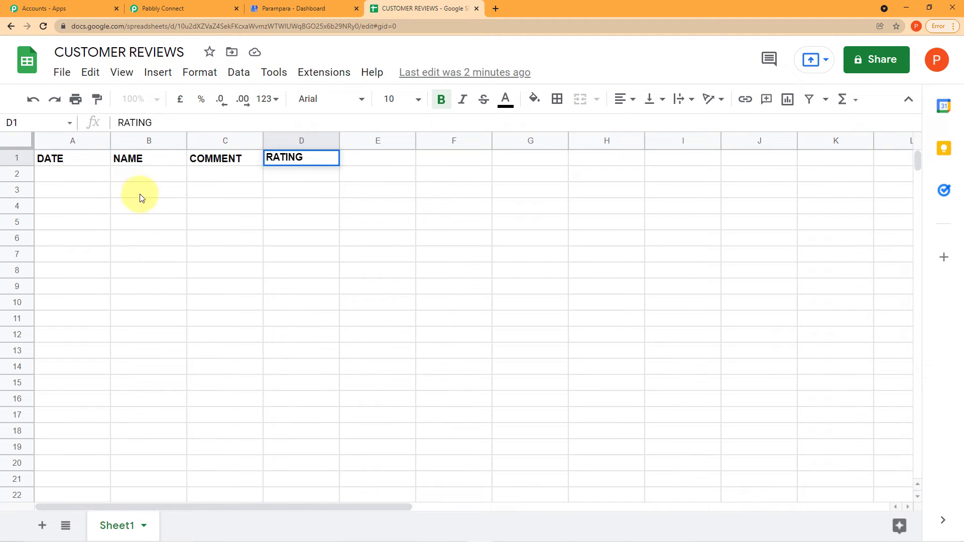
{"action": "left_click", "coordinate": [74, 180]}
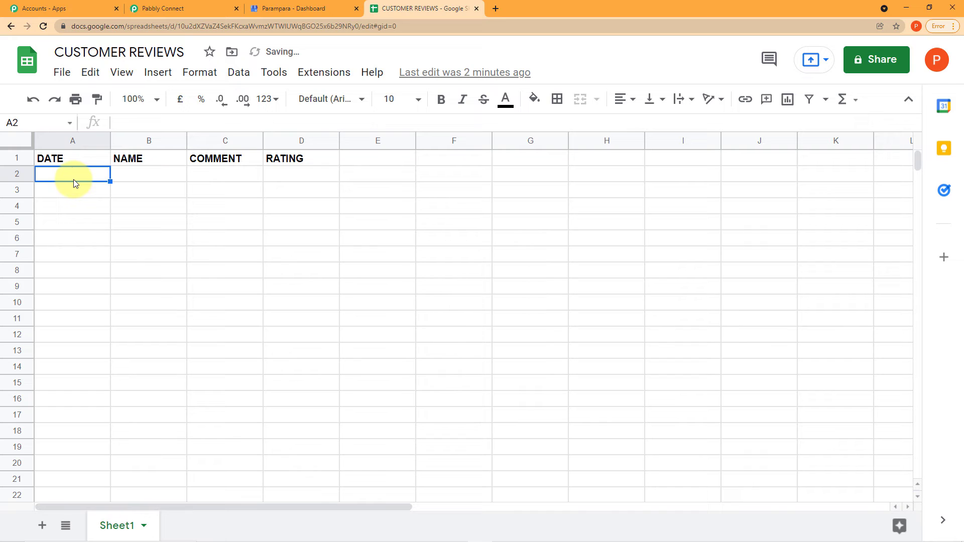
{"action": "left_click", "coordinate": [27, 60]}
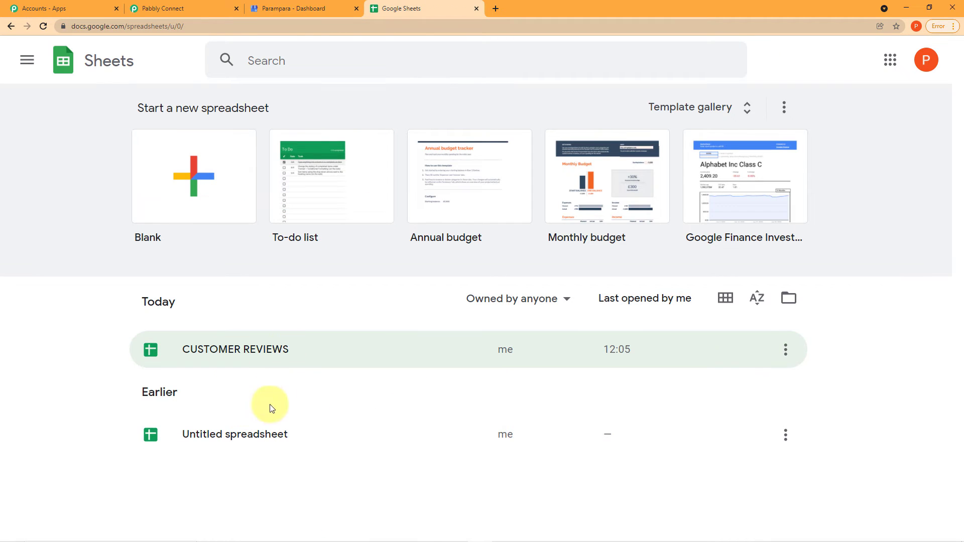
{"action": "left_click", "coordinate": [291, 357]}
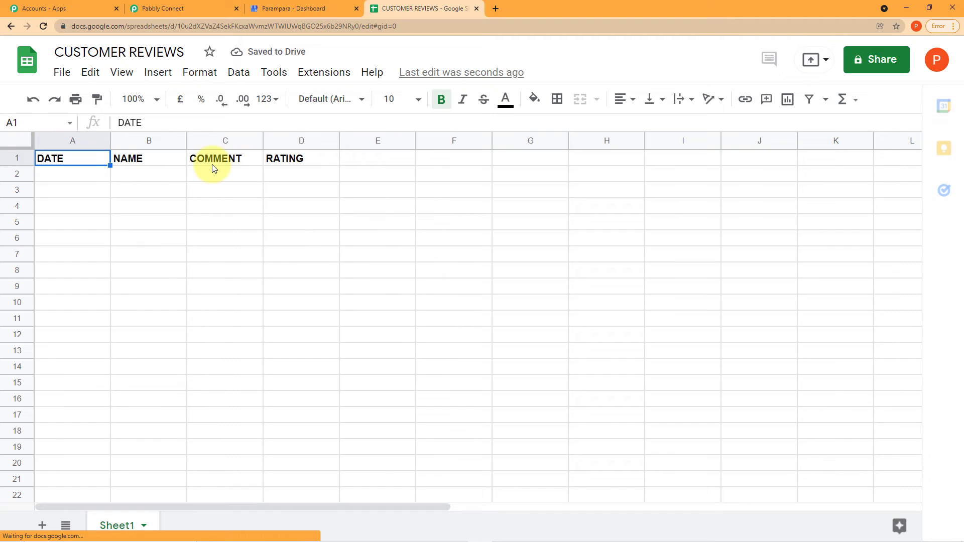
{"action": "left_click", "coordinate": [165, 8]}
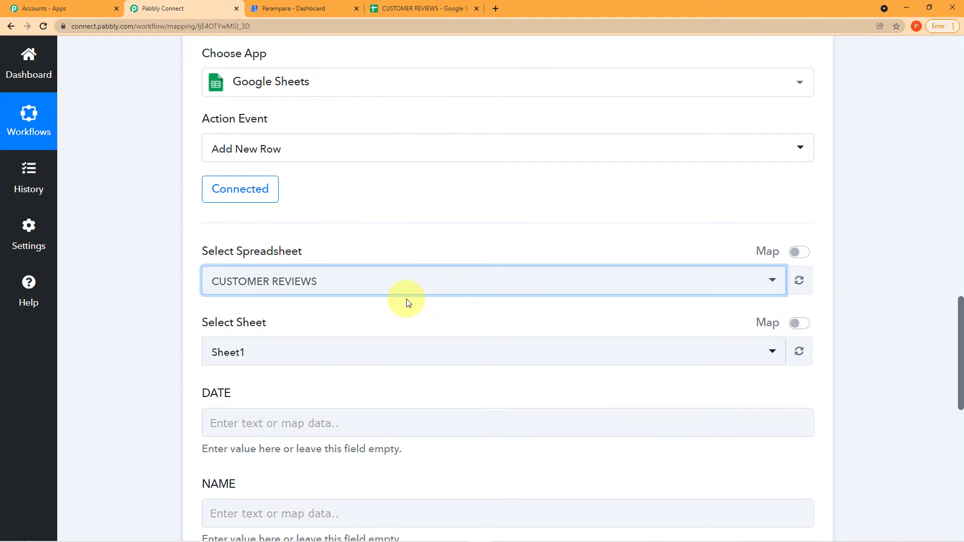
Reselect CUSTOMER REVIEWS in the action's spreadsheet setting and close the selection
{"action": "left_click", "coordinate": [774, 283]}
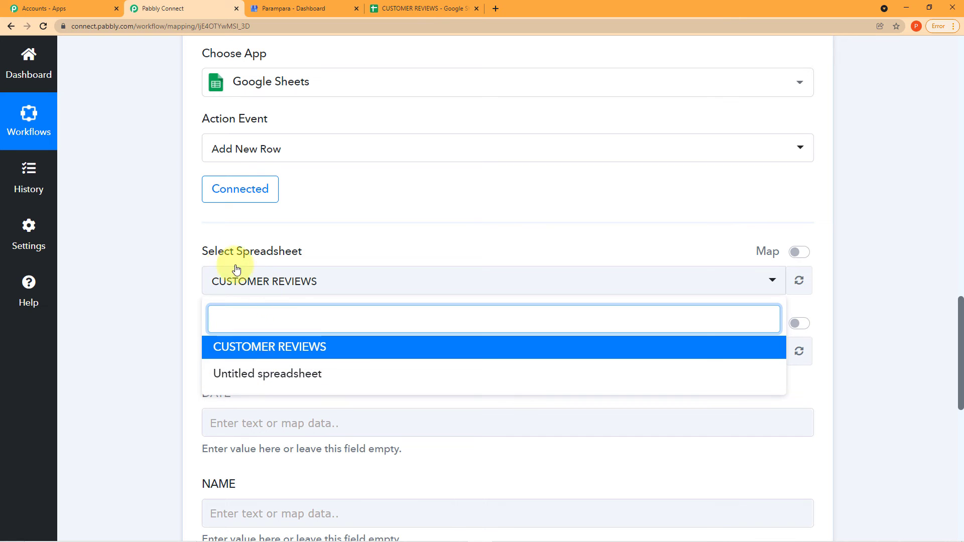
{"action": "left_click", "coordinate": [291, 349]}
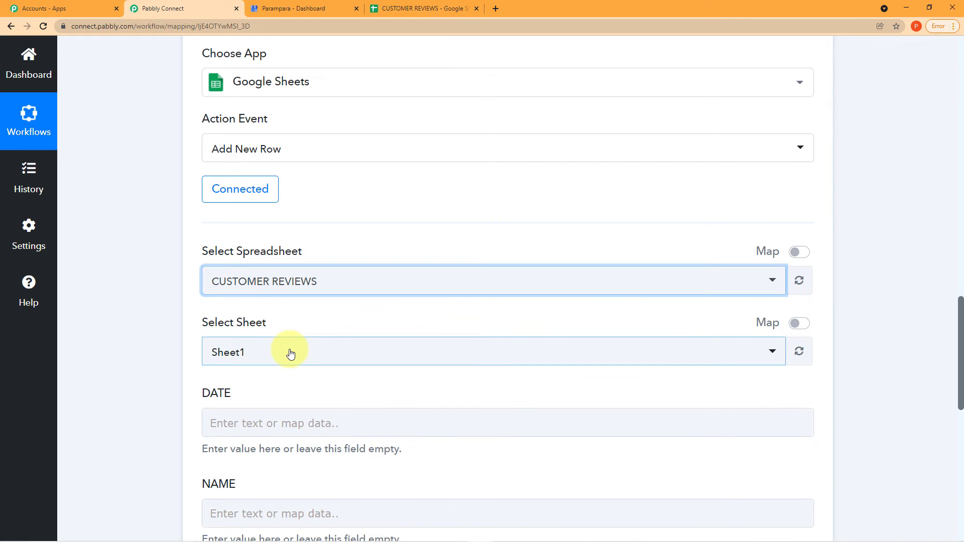
{"action": "left_click", "coordinate": [175, 341]}
{"action": "scroll", "coordinate": [174, 341], "scroll_direction": "down", "scroll_amount": 1}
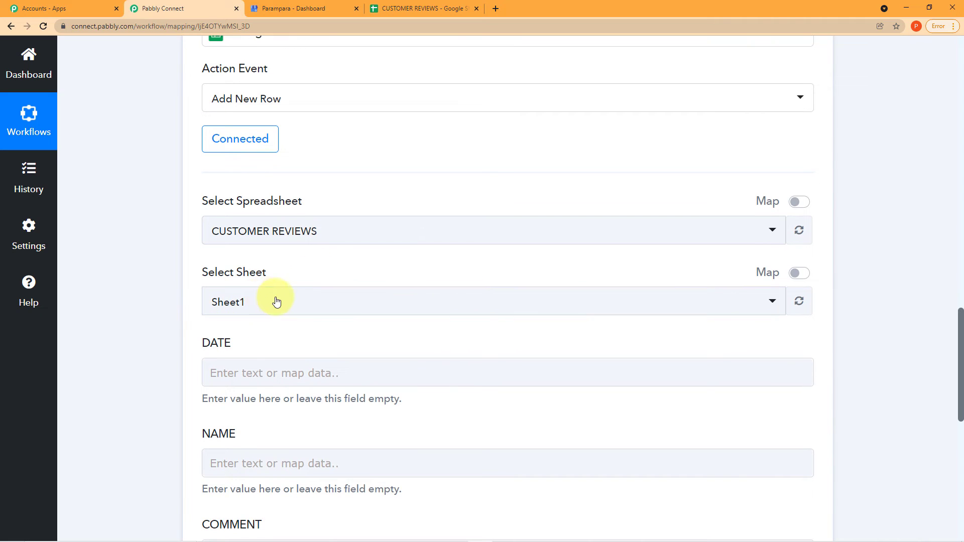
Check the sheet's name in Google Sheets, dismissing the edit history tip, and review the action's sheet and column fields in Pabbly Connect
{"action": "left_click", "coordinate": [423, 8]}
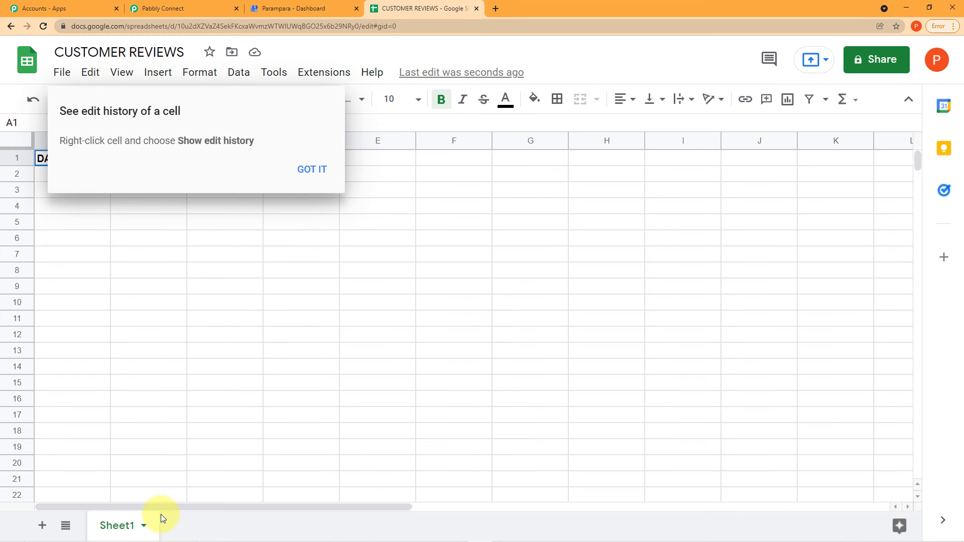
{"action": "left_click", "coordinate": [316, 173]}
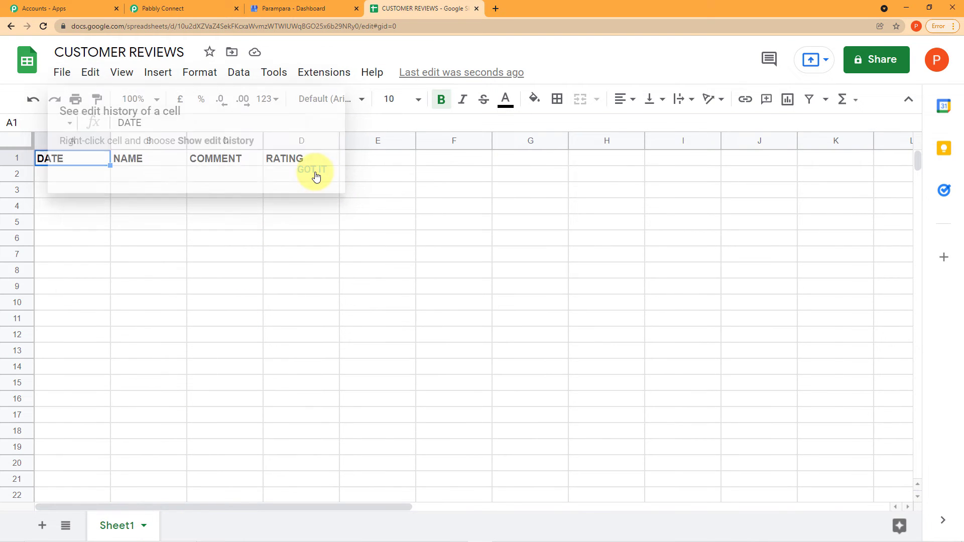
{"action": "left_click", "coordinate": [203, 7]}
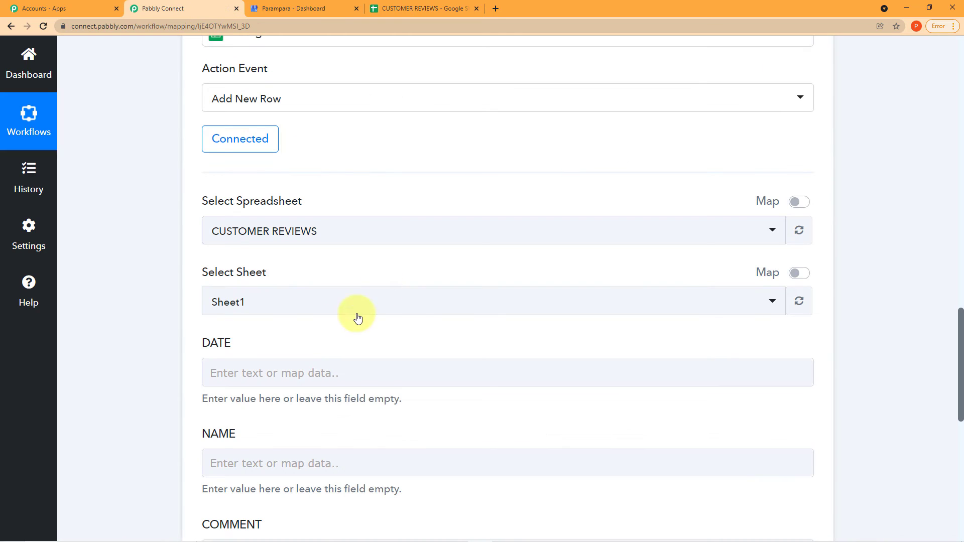
{"action": "scroll", "coordinate": [340, 314], "scroll_direction": "down", "scroll_amount": 3}
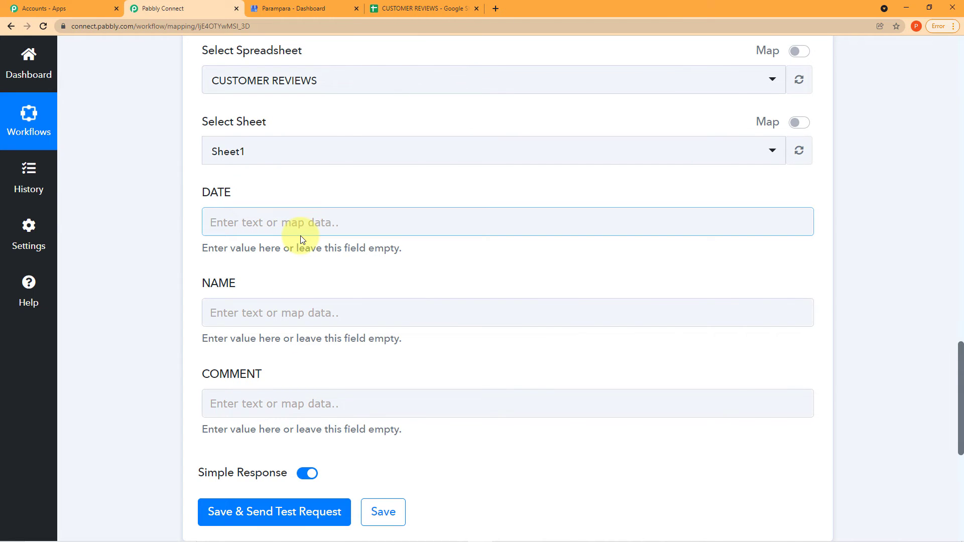
{"action": "scroll", "coordinate": [300, 235], "scroll_direction": "up", "scroll_amount": 3}
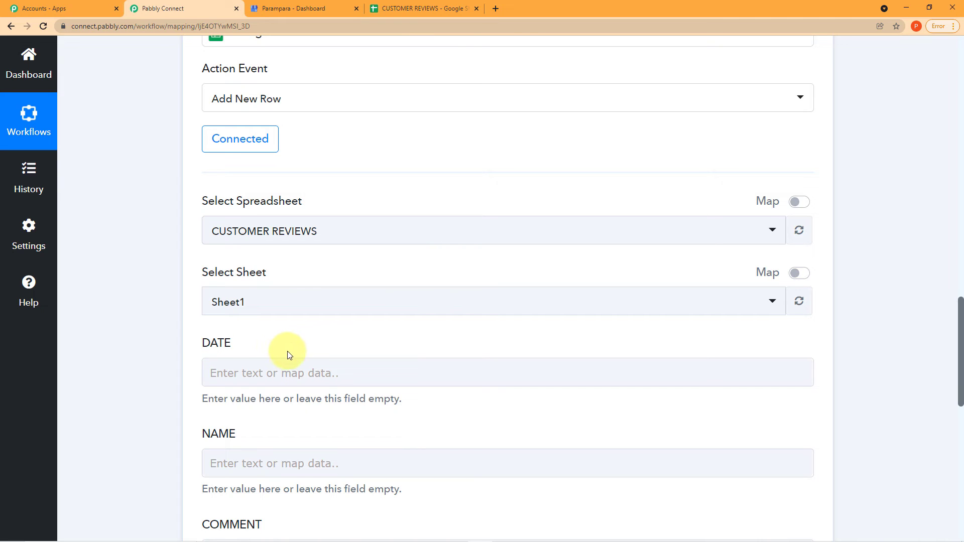
Map the DATE field to CreateTime from the Google My Business: New Review response
{"action": "left_click", "coordinate": [294, 372]}
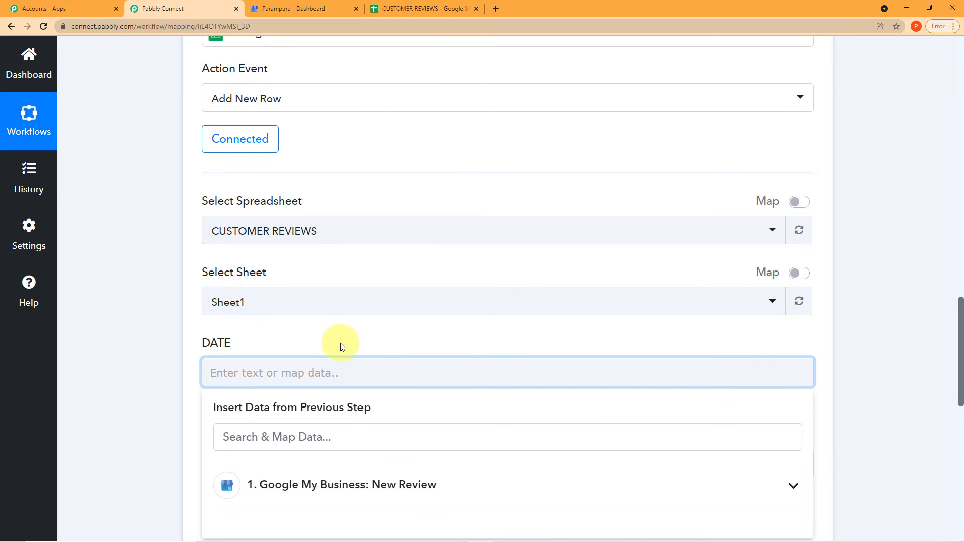
{"action": "scroll", "coordinate": [340, 345], "scroll_direction": "down", "scroll_amount": 1}
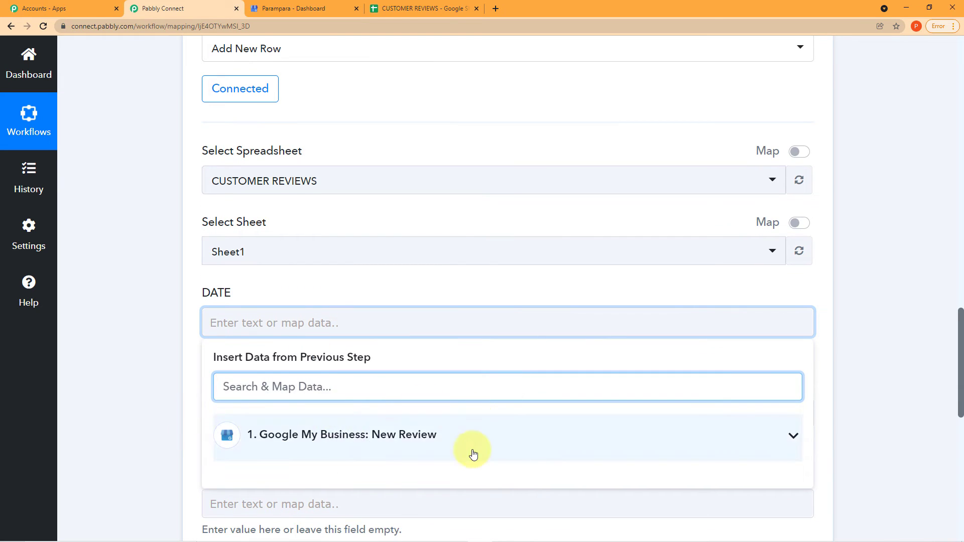
{"action": "left_click", "coordinate": [442, 439]}
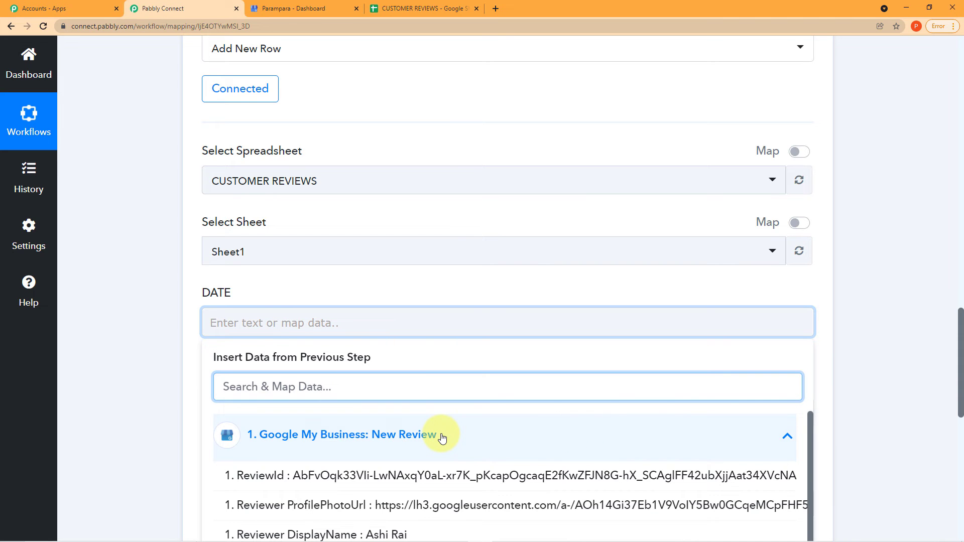
{"action": "scroll", "coordinate": [441, 438], "scroll_direction": "down", "scroll_amount": 2}
{"action": "scroll", "coordinate": [860, 426], "scroll_direction": "down", "scroll_amount": 2}
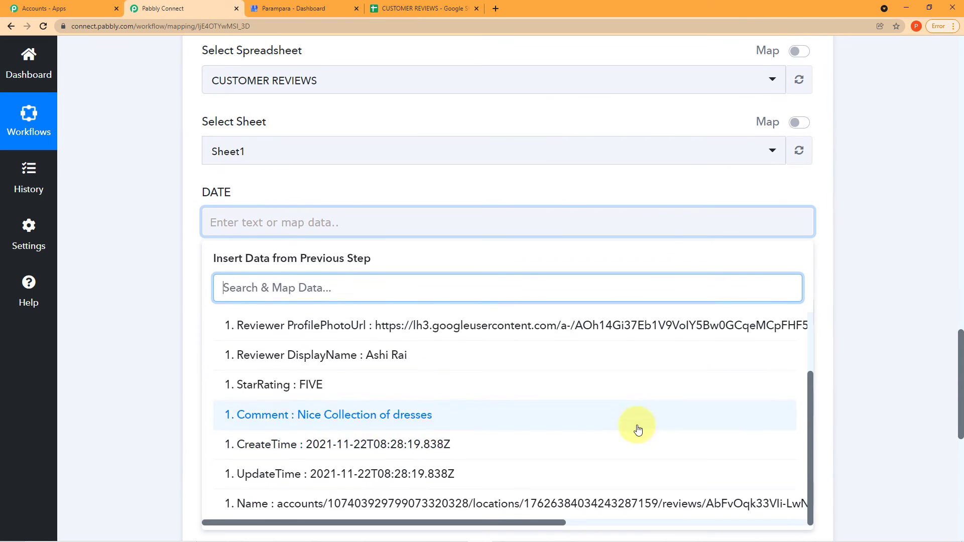
{"action": "scroll", "coordinate": [638, 429], "scroll_direction": "down", "scroll_amount": 1}
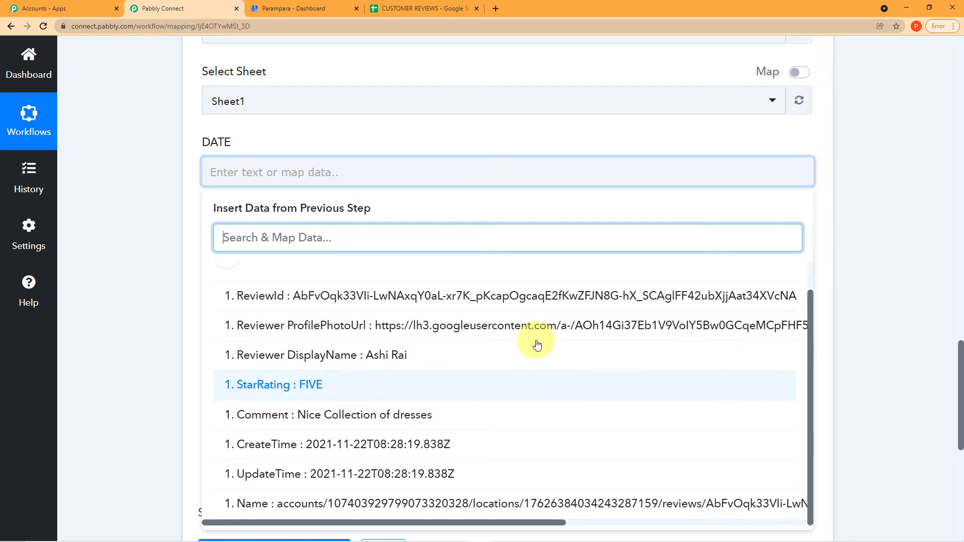
{"action": "scroll", "coordinate": [914, 341], "scroll_direction": "up", "scroll_amount": 12}
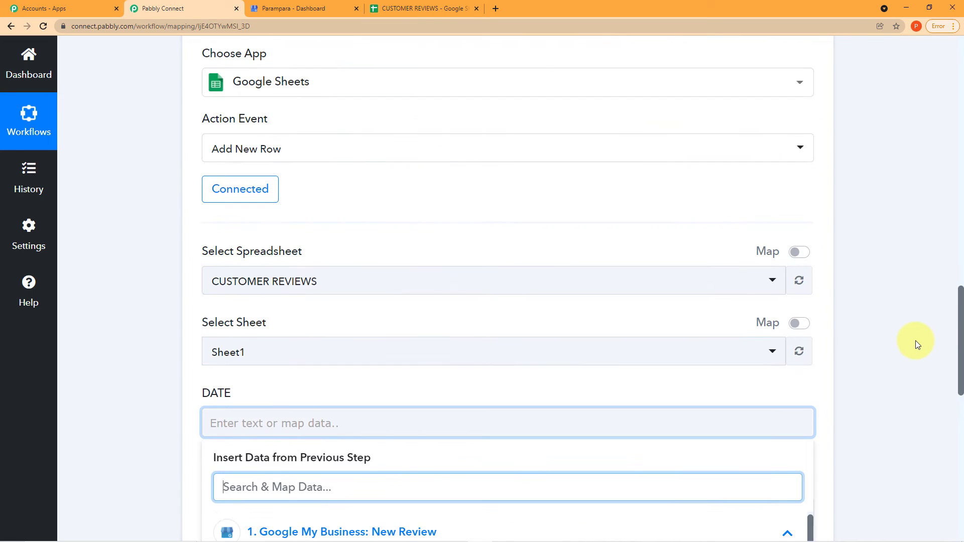
{"action": "scroll", "coordinate": [877, 329], "scroll_direction": "down", "scroll_amount": 12}
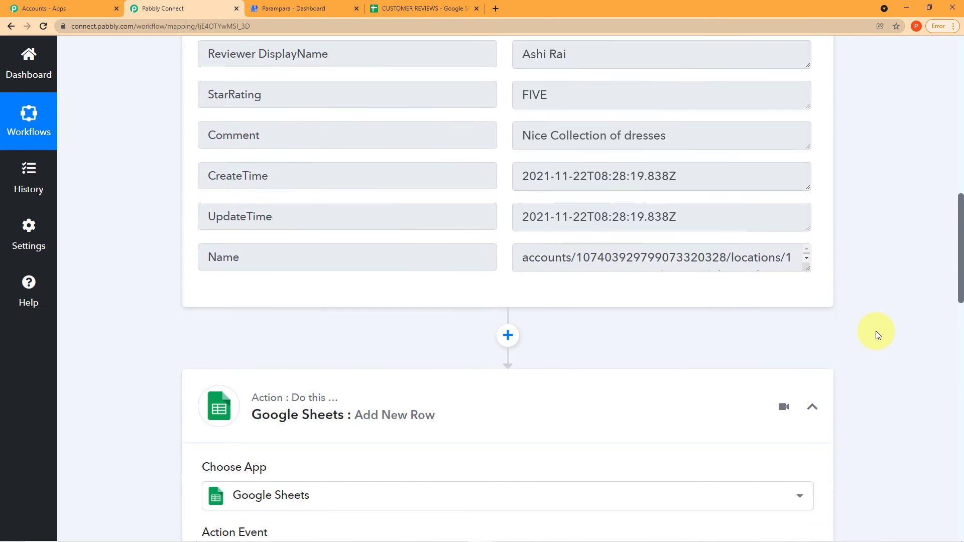
{"action": "scroll", "coordinate": [567, 392], "scroll_direction": "down", "scroll_amount": 1}
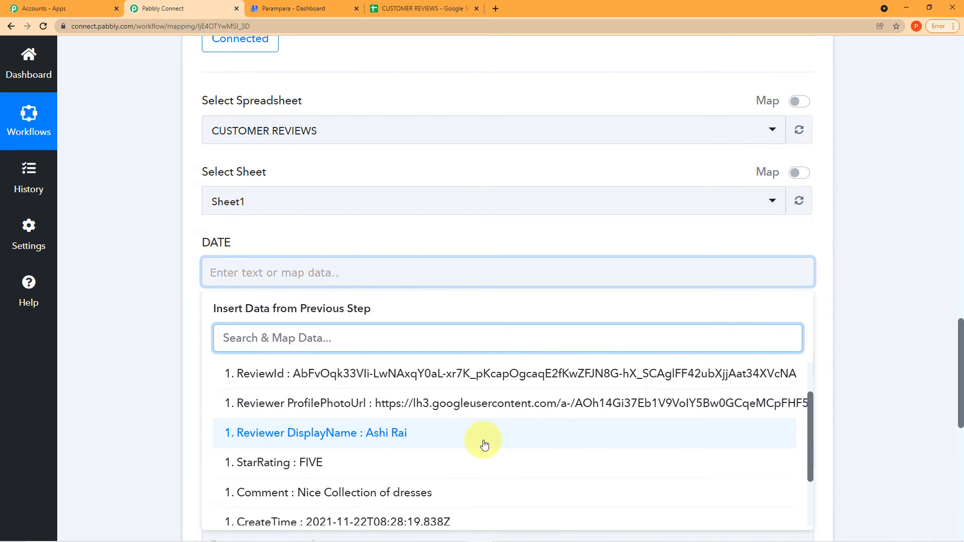
{"action": "scroll", "coordinate": [459, 447], "scroll_direction": "down", "scroll_amount": 2}
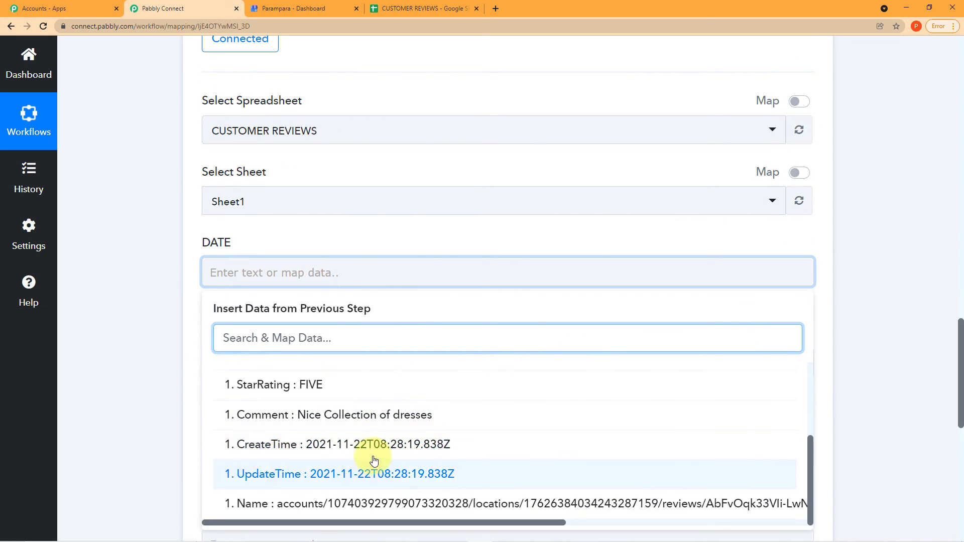
{"action": "left_click", "coordinate": [406, 448]}
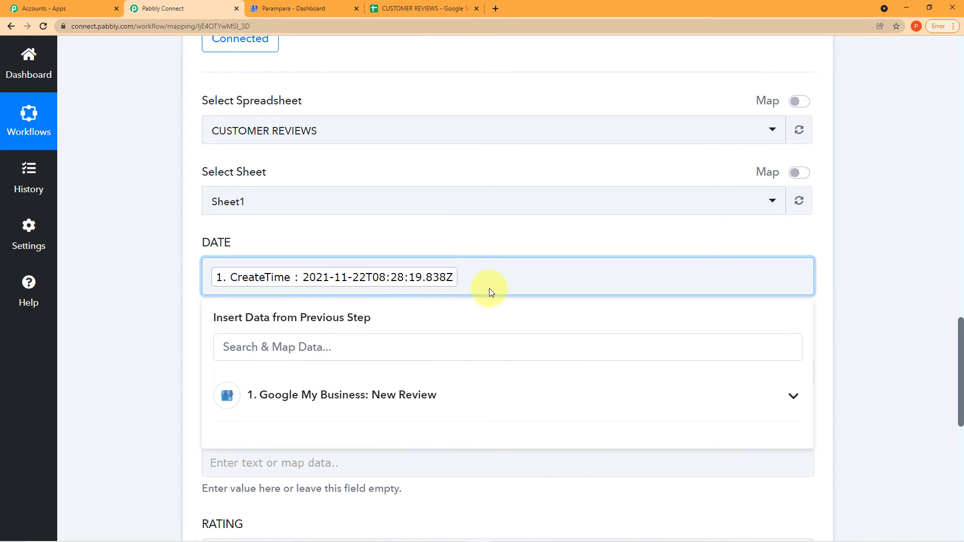
{"action": "left_click", "coordinate": [151, 296]}
{"action": "scroll", "coordinate": [150, 299], "scroll_direction": "down", "scroll_amount": 1}
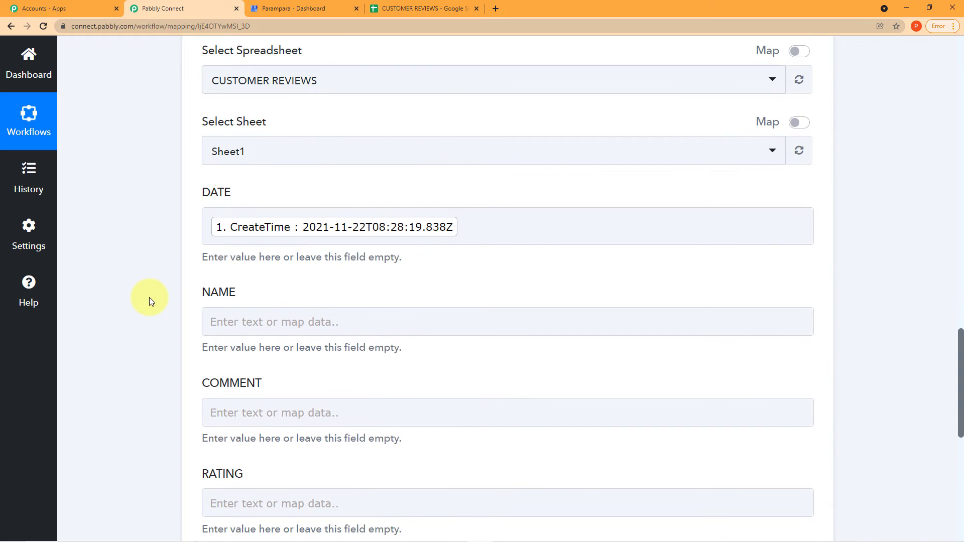
Map the NAME field to Reviewer DisplayName from the Google My Business: New Review response
{"action": "left_click", "coordinate": [224, 311]}
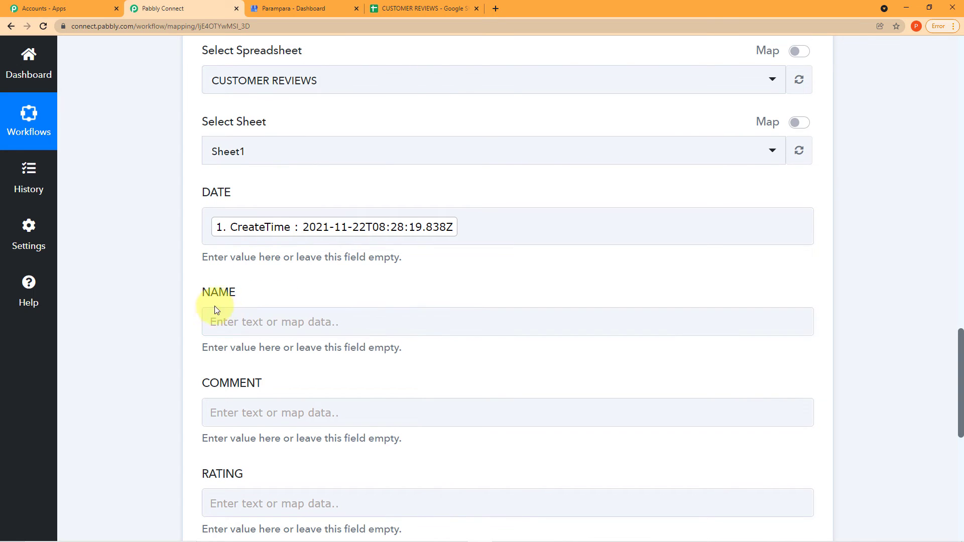
{"action": "left_click", "coordinate": [327, 318]}
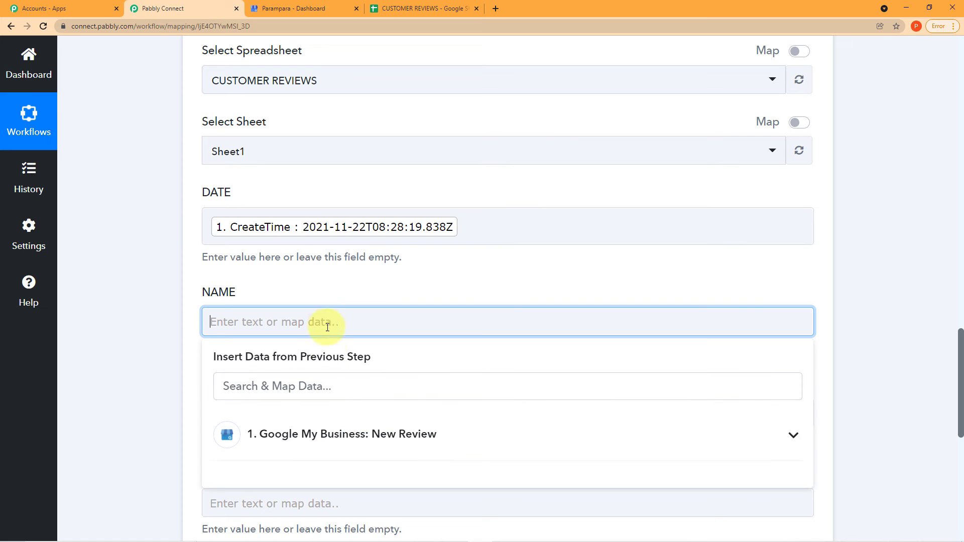
{"action": "left_click", "coordinate": [340, 446]}
{"action": "scroll", "coordinate": [380, 482], "scroll_direction": "down", "scroll_amount": 2}
{"action": "scroll", "coordinate": [380, 482], "scroll_direction": "down", "scroll_amount": 2}
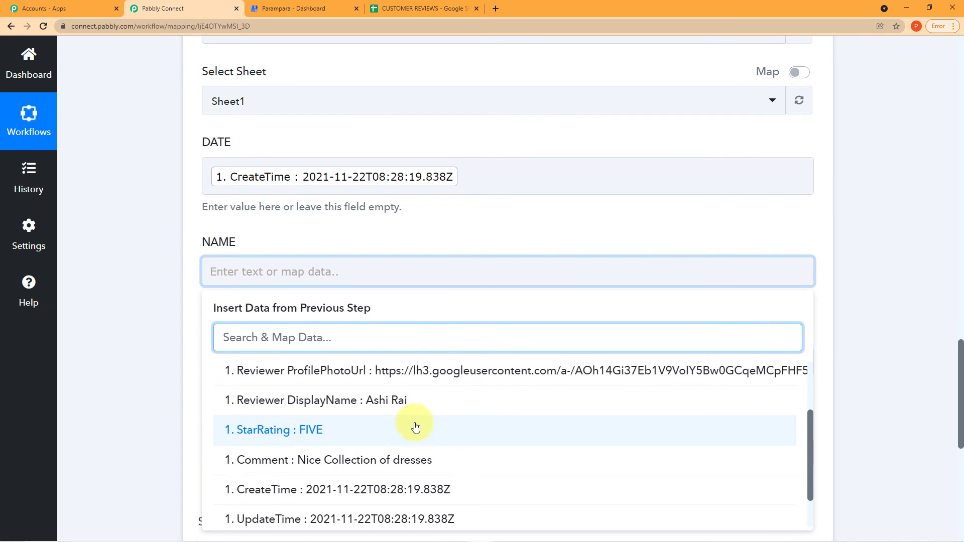
{"action": "left_click", "coordinate": [454, 402]}
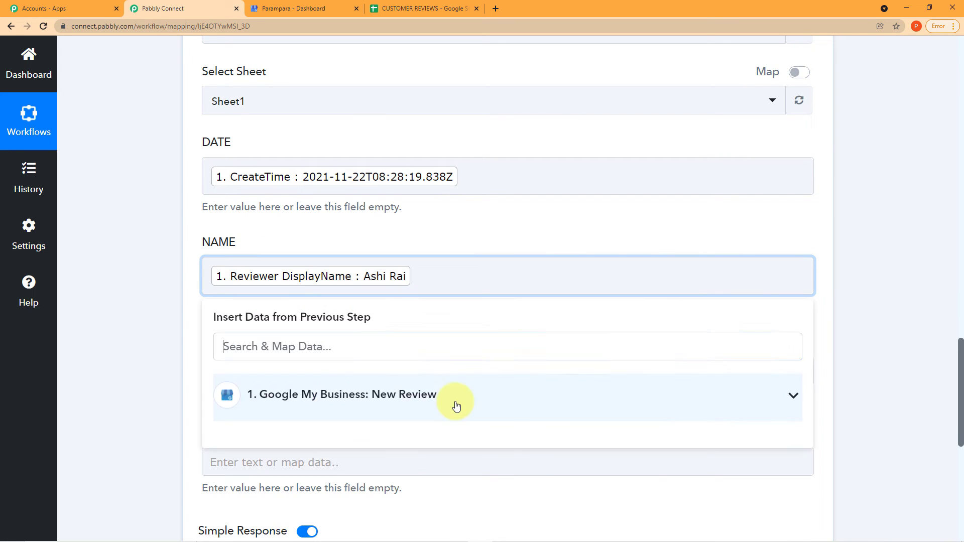
{"action": "left_click", "coordinate": [169, 306]}
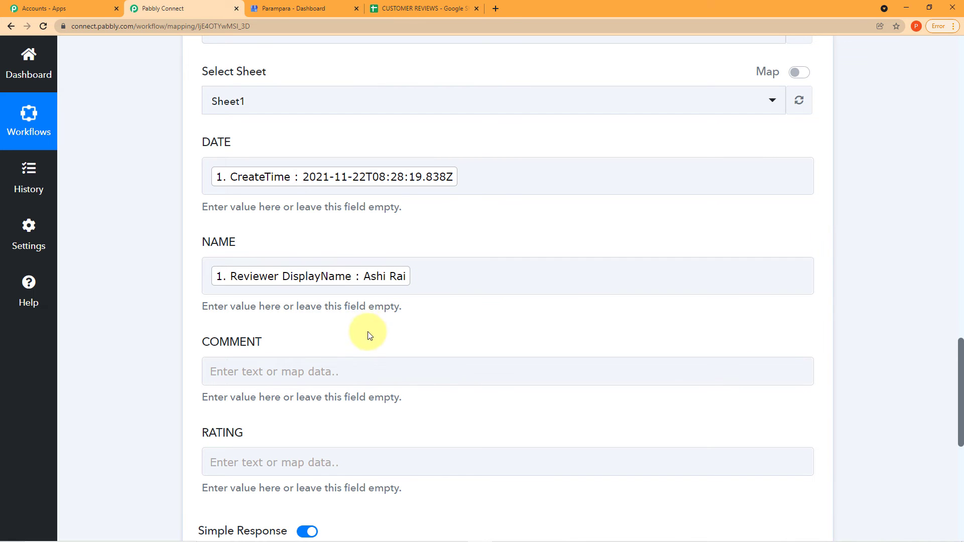
Map the COMMENT field to Comment from the Google My Business: New Review response
{"action": "left_click", "coordinate": [346, 372]}
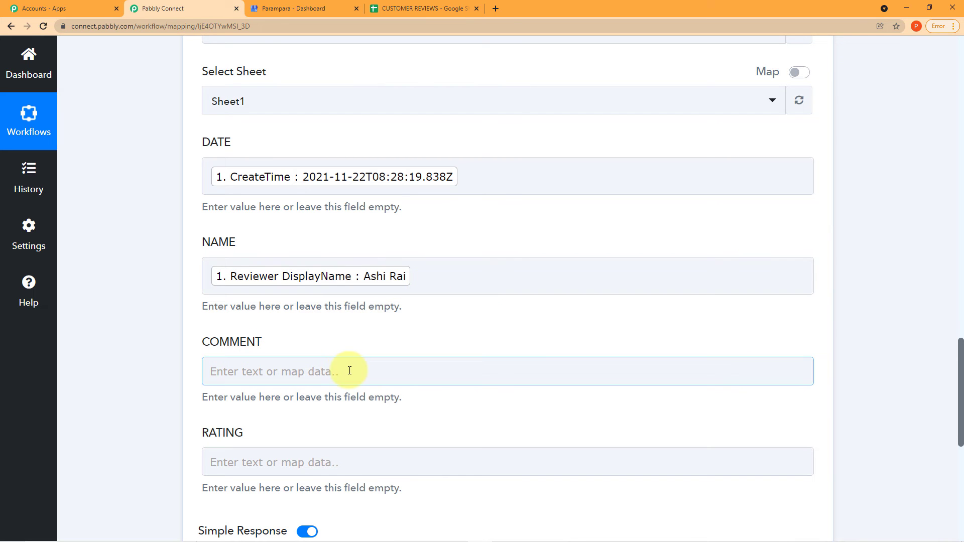
{"action": "left_click", "coordinate": [398, 383]}
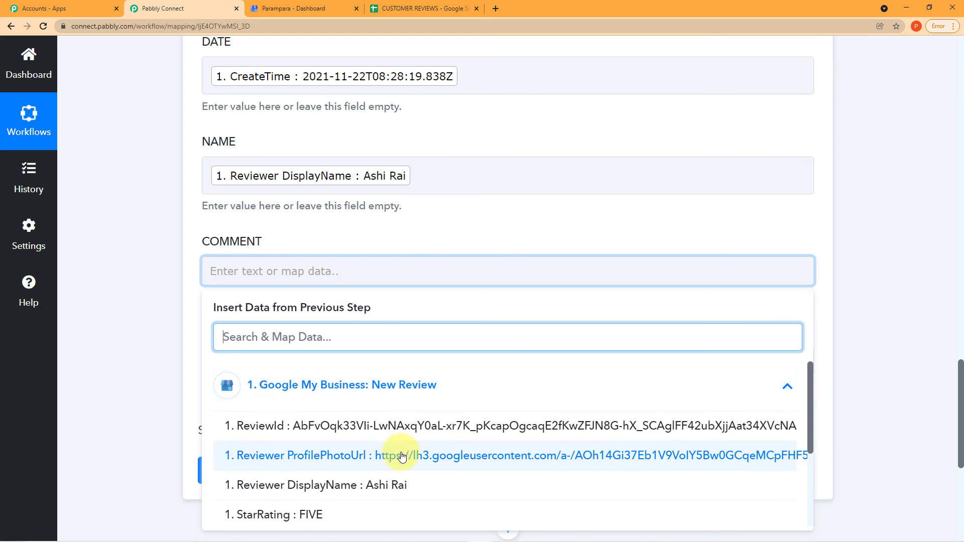
{"action": "scroll", "coordinate": [400, 442], "scroll_direction": "down", "scroll_amount": 3}
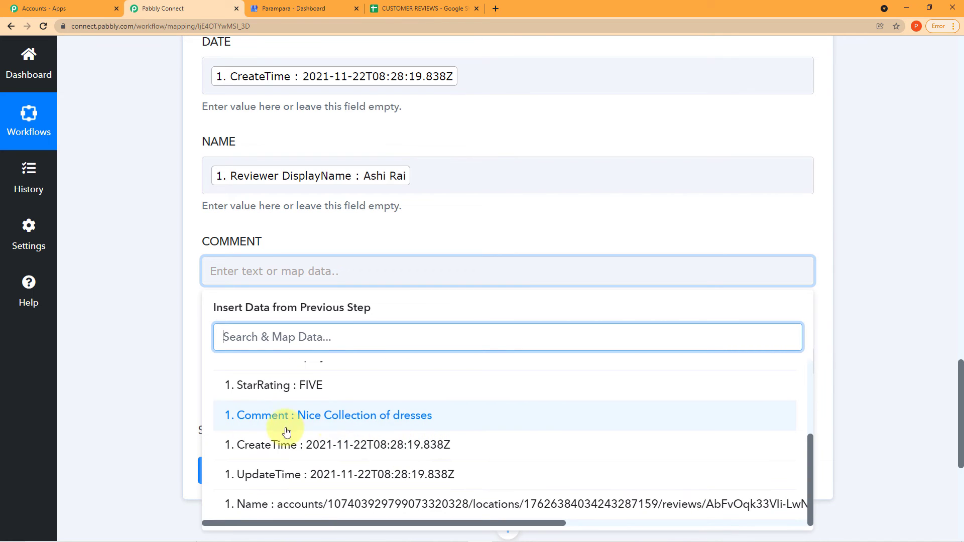
{"action": "left_click", "coordinate": [385, 416]}
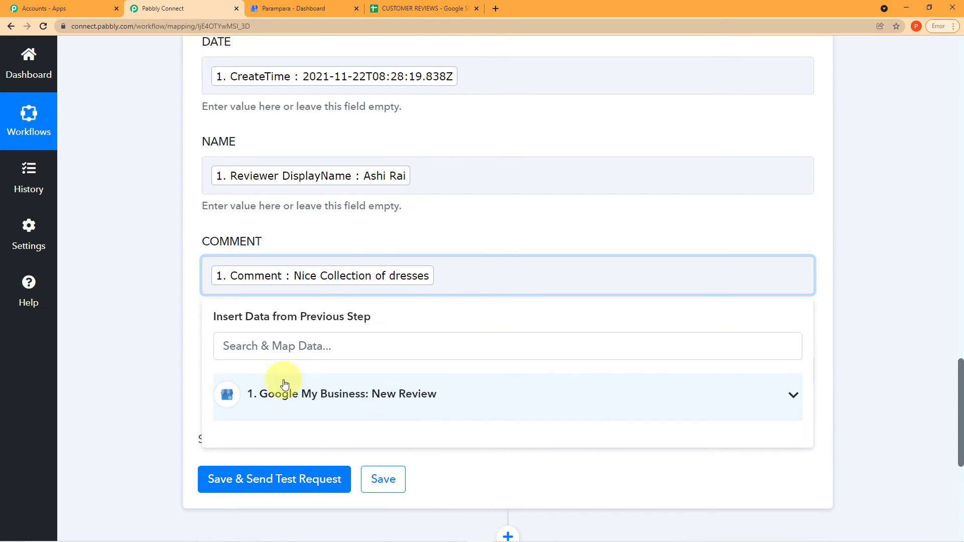
{"action": "left_click", "coordinate": [165, 330]}
Map the RATING field to StarRating from the Google My Business: New Review response
{"action": "left_click", "coordinate": [294, 358]}
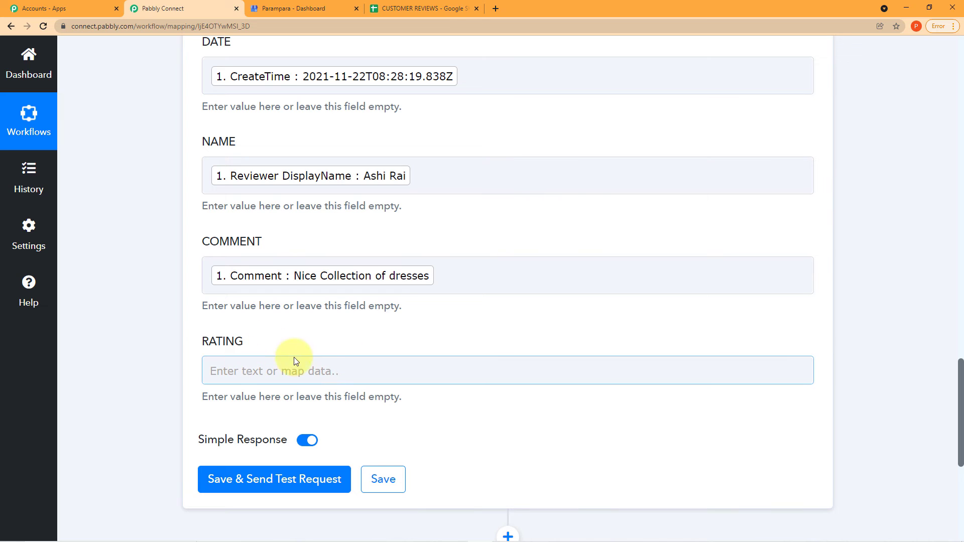
{"action": "left_click", "coordinate": [331, 376]}
{"action": "scroll", "coordinate": [328, 379], "scroll_direction": "down", "scroll_amount": 2}
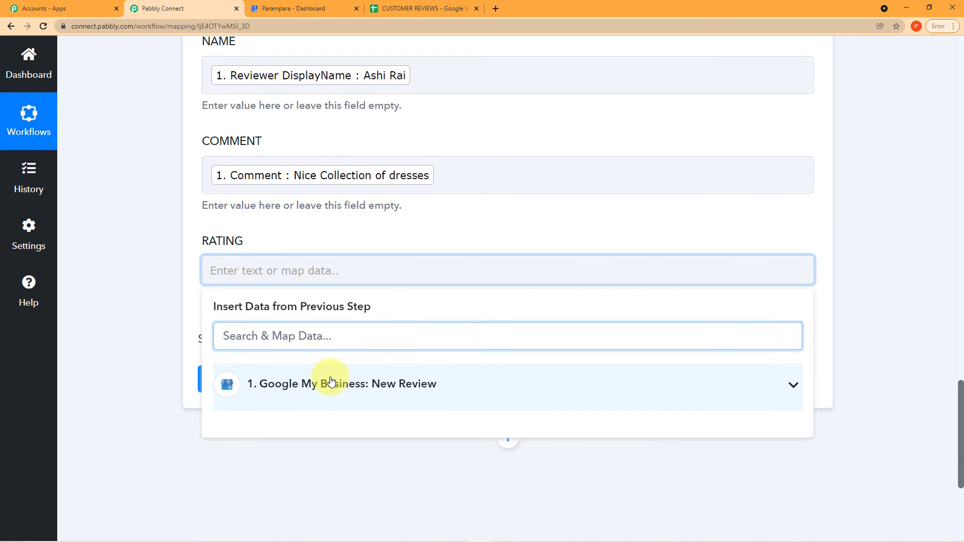
{"action": "left_click", "coordinate": [330, 382]}
{"action": "scroll", "coordinate": [331, 382], "scroll_direction": "down", "scroll_amount": 1}
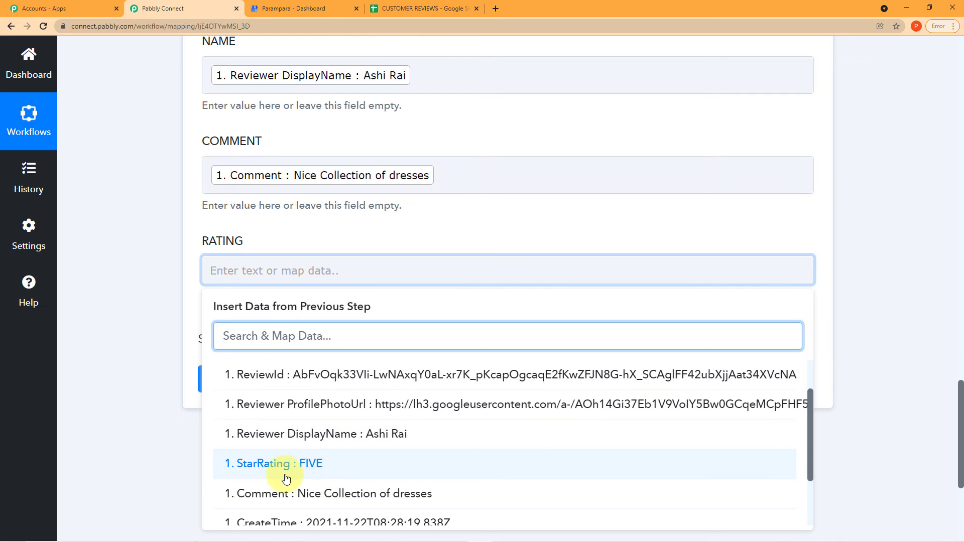
{"action": "left_click", "coordinate": [354, 464]}
{"action": "left_click", "coordinate": [159, 302]}
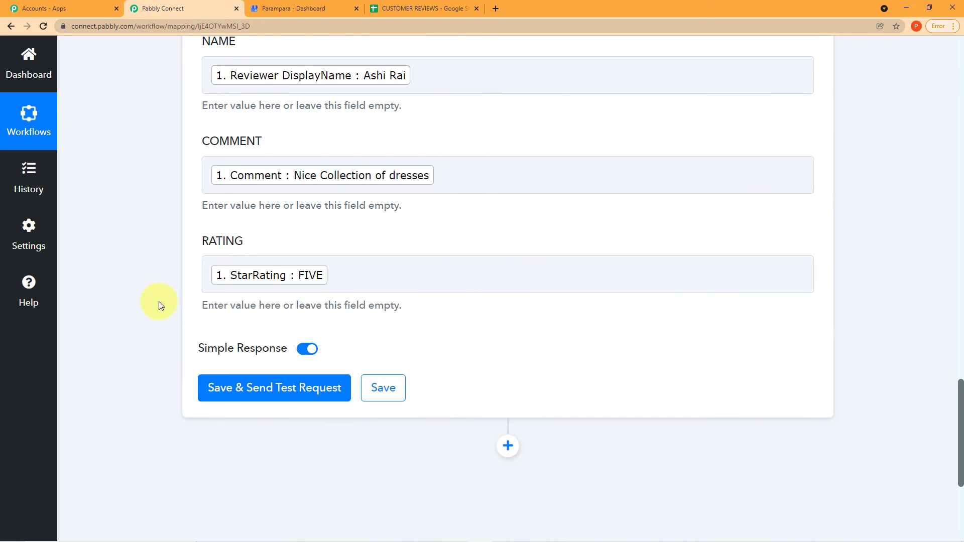
Review the four mapped column fields, then save the Google Sheets action with a test request and inspect its response
{"action": "scroll", "coordinate": [379, 350], "scroll_direction": "up", "scroll_amount": 4}
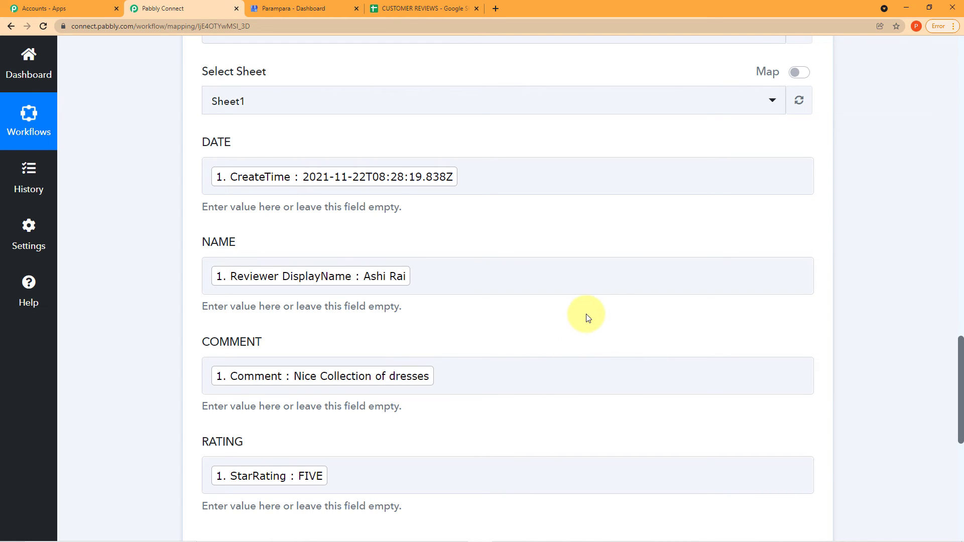
{"action": "scroll", "coordinate": [575, 335], "scroll_direction": "down", "scroll_amount": 2}
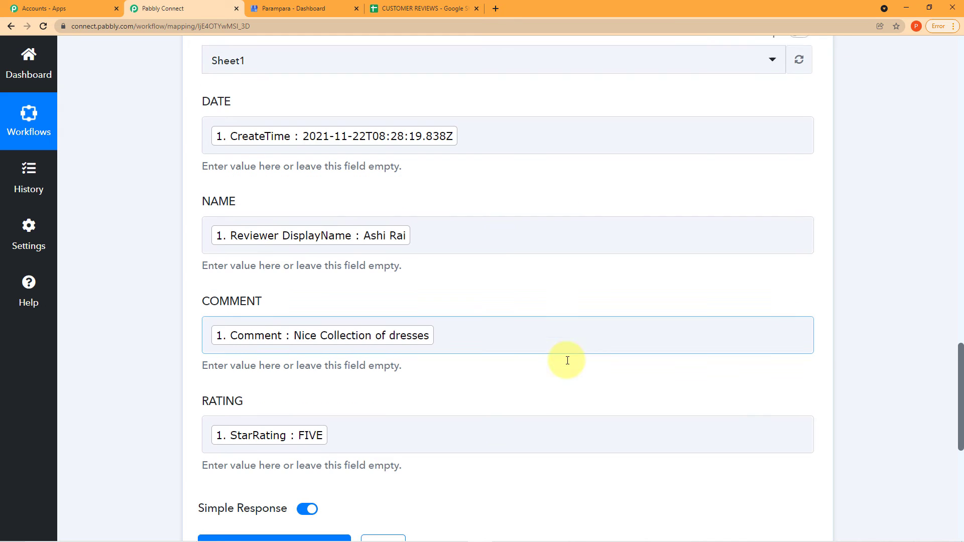
{"action": "scroll", "coordinate": [567, 360], "scroll_direction": "down", "scroll_amount": 2}
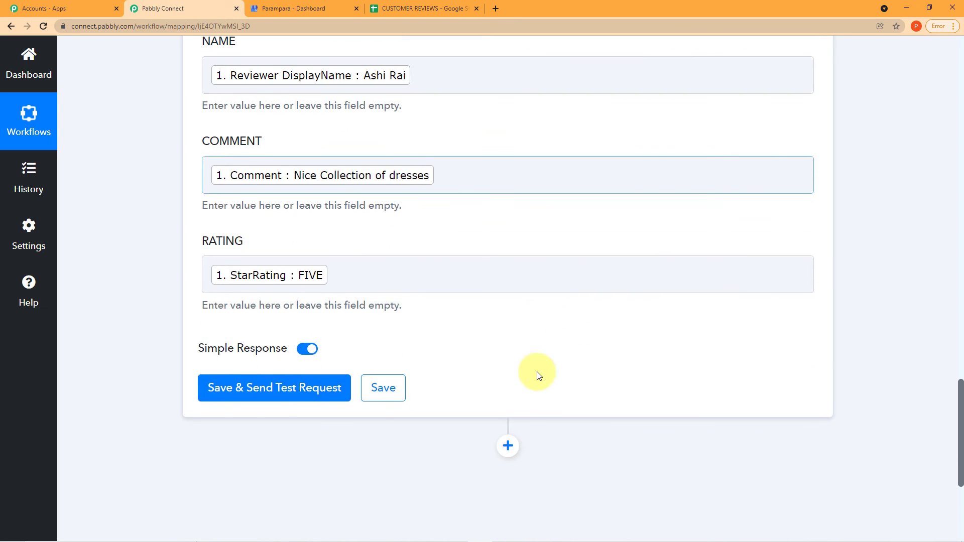
{"action": "left_click", "coordinate": [306, 393]}
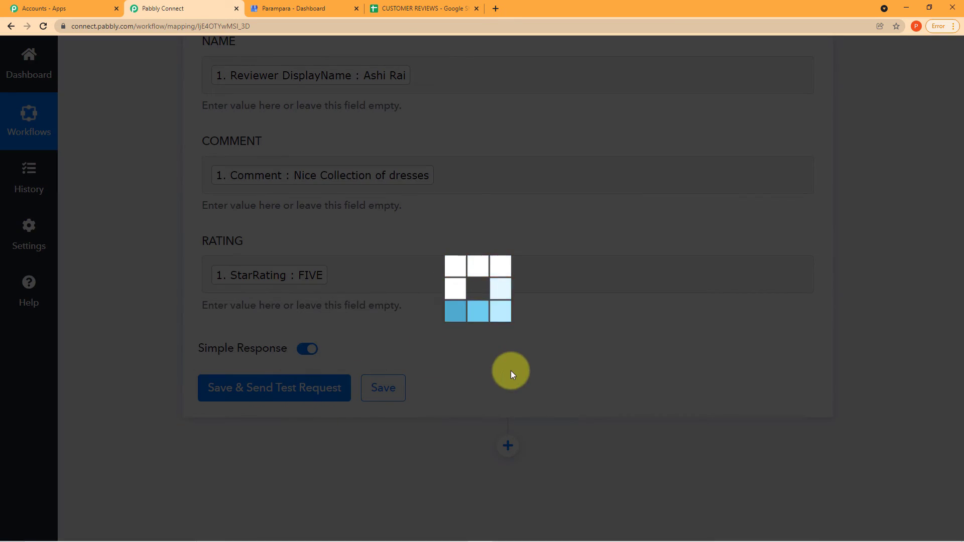
{"action": "scroll", "coordinate": [567, 356], "scroll_direction": "down", "scroll_amount": 5}
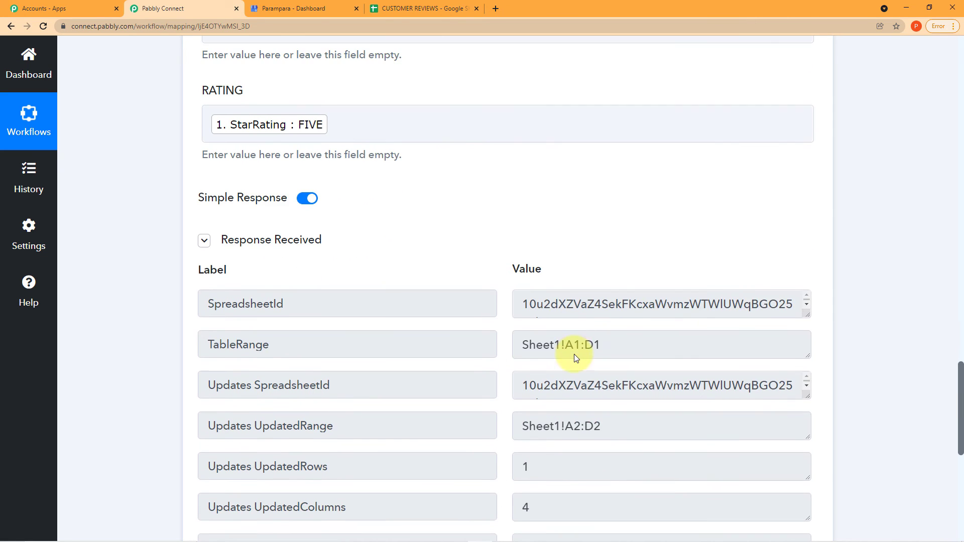
{"action": "scroll", "coordinate": [573, 354], "scroll_direction": "down", "scroll_amount": 2}
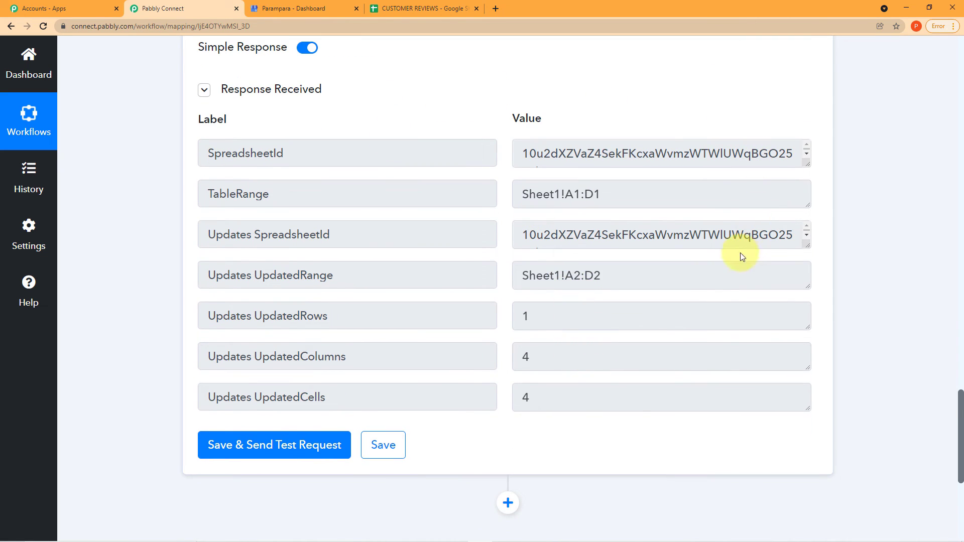
Switch to the CUSTOMER REVIEWS spreadsheet in Google Sheets and widen columns A to D so the review entry fits
{"action": "left_click", "coordinate": [440, 5]}
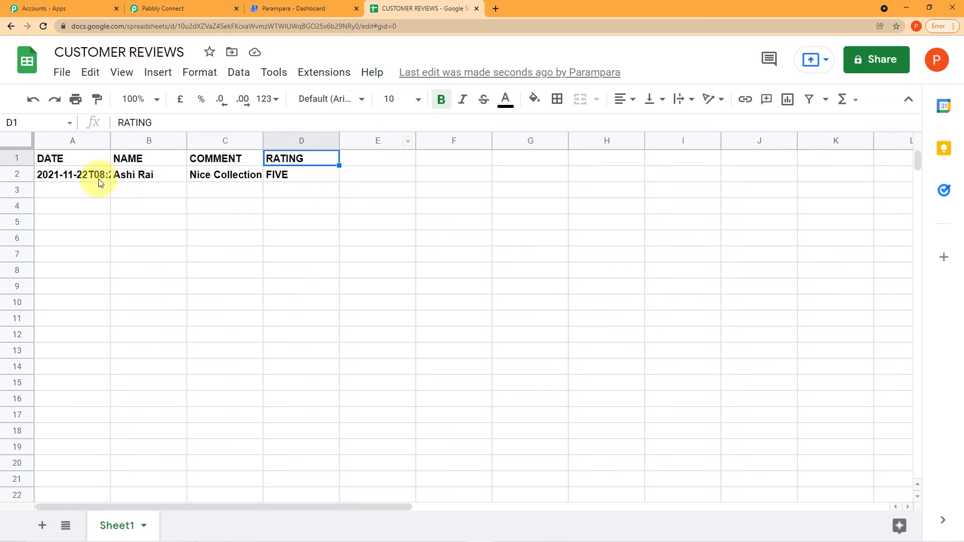
{"action": "left_click_drag", "start_coordinate": [111, 142], "coordinate": [177, 142]}
{"action": "left_click_drag", "start_coordinate": [254, 142], "coordinate": [347, 141]}
{"action": "left_click_drag", "start_coordinate": [421, 144], "coordinate": [488, 143]}
{"action": "left_click_drag", "start_coordinate": [569, 143], "coordinate": [630, 142]}
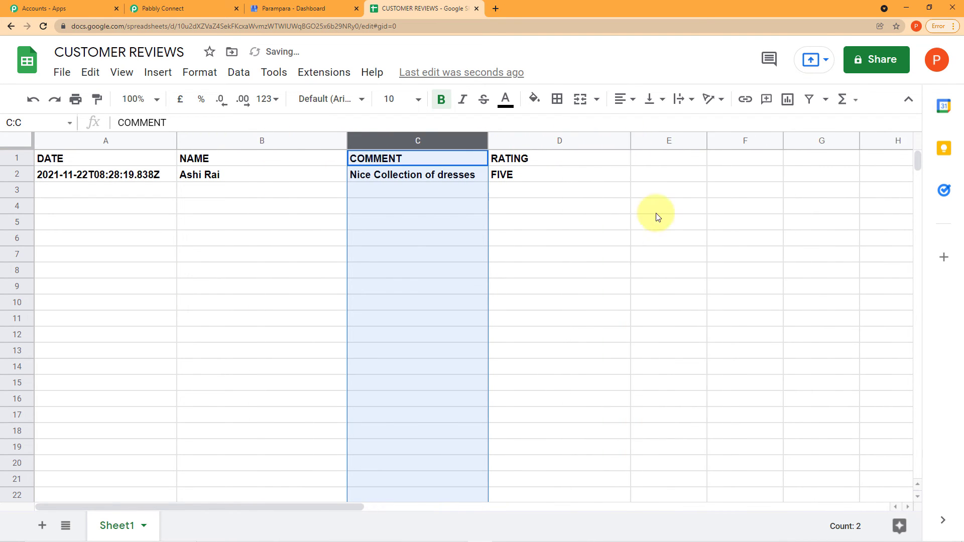
{"action": "left_click", "coordinate": [703, 244]}
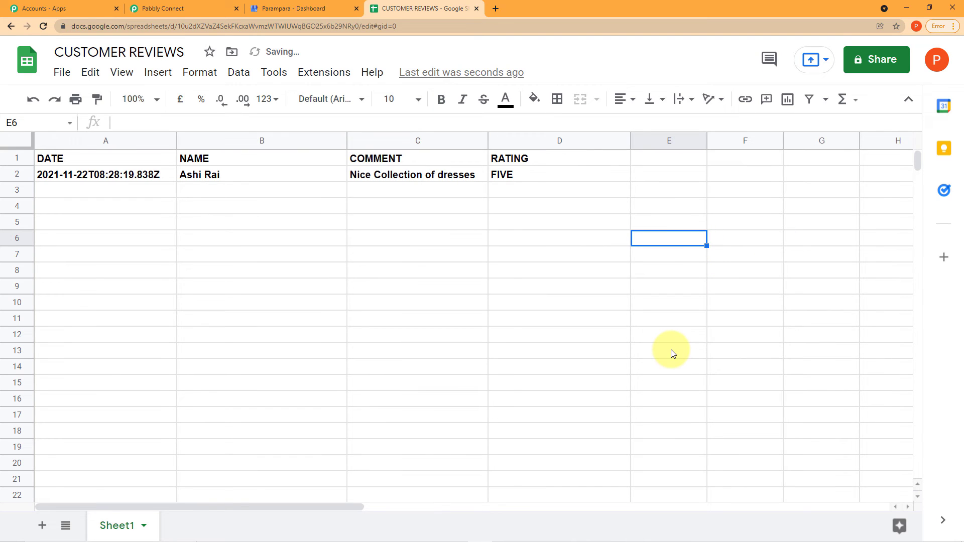
Check the date, name, comment and rating cells in row 2 of the sheet
{"action": "left_click", "coordinate": [120, 174]}
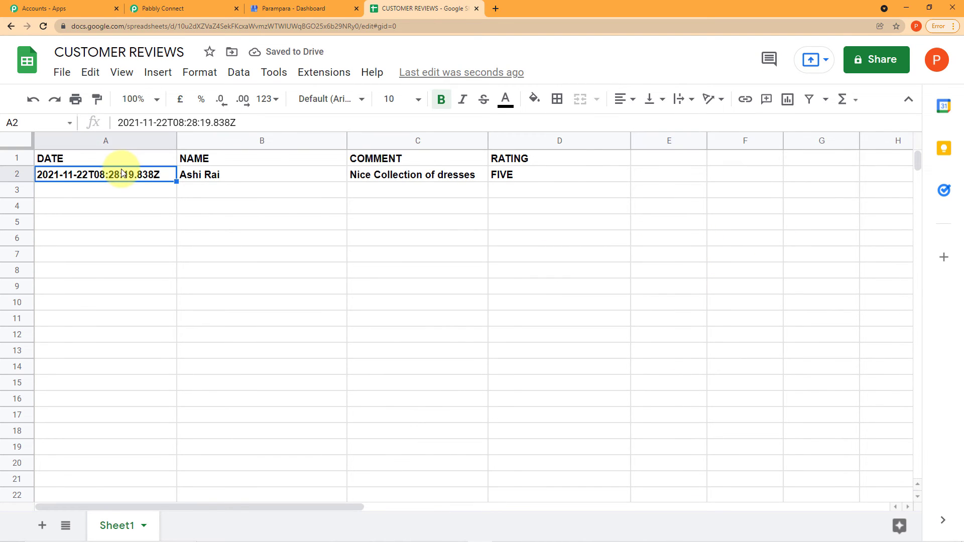
{"action": "left_click", "coordinate": [216, 174]}
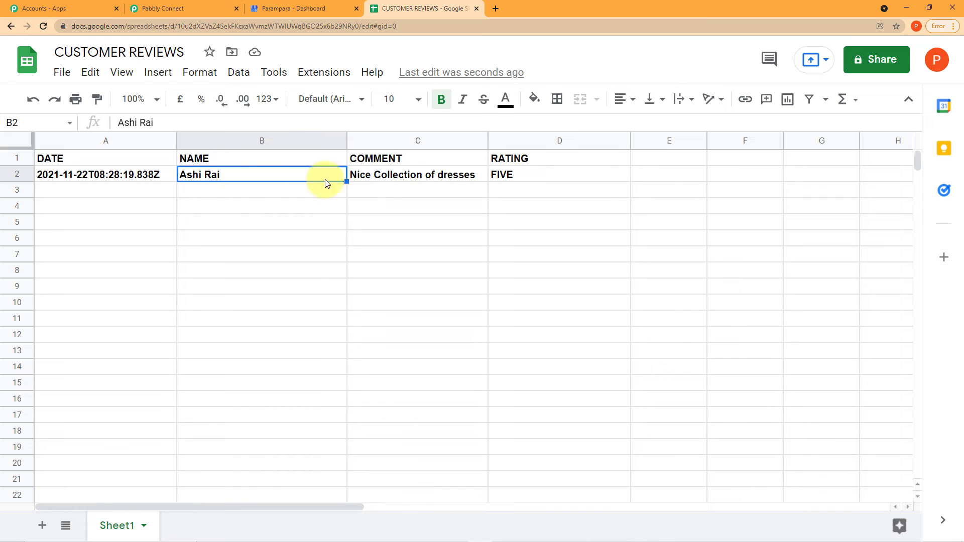
{"action": "left_click", "coordinate": [388, 178]}
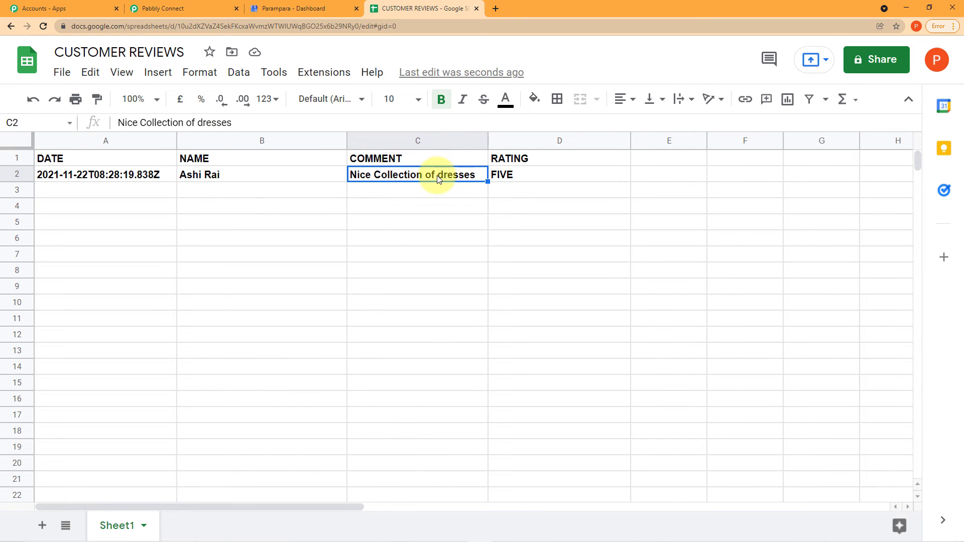
{"action": "left_click", "coordinate": [549, 179]}
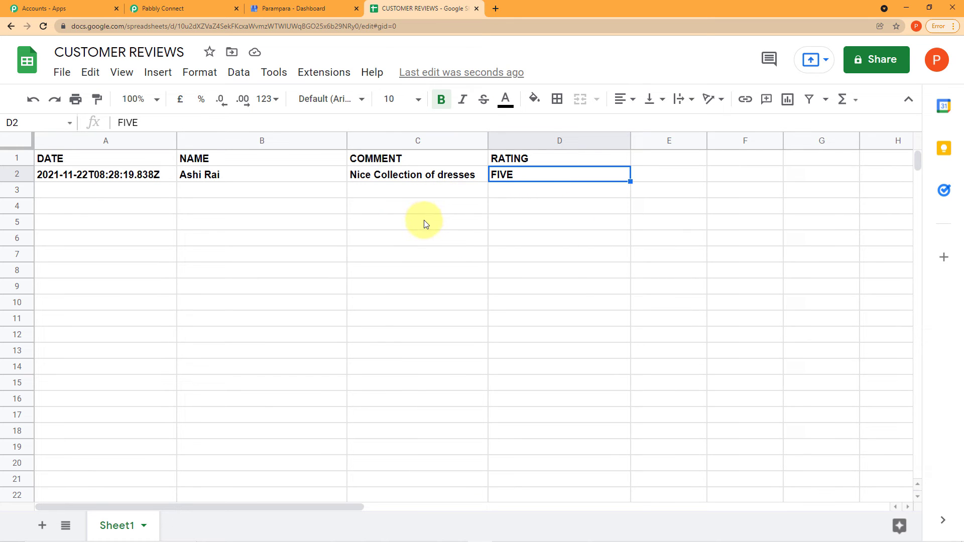
Return to Pabbly Connect and collapse the Google Sheets action and the Google My Business trigger of the workflow
{"action": "left_click", "coordinate": [173, 6]}
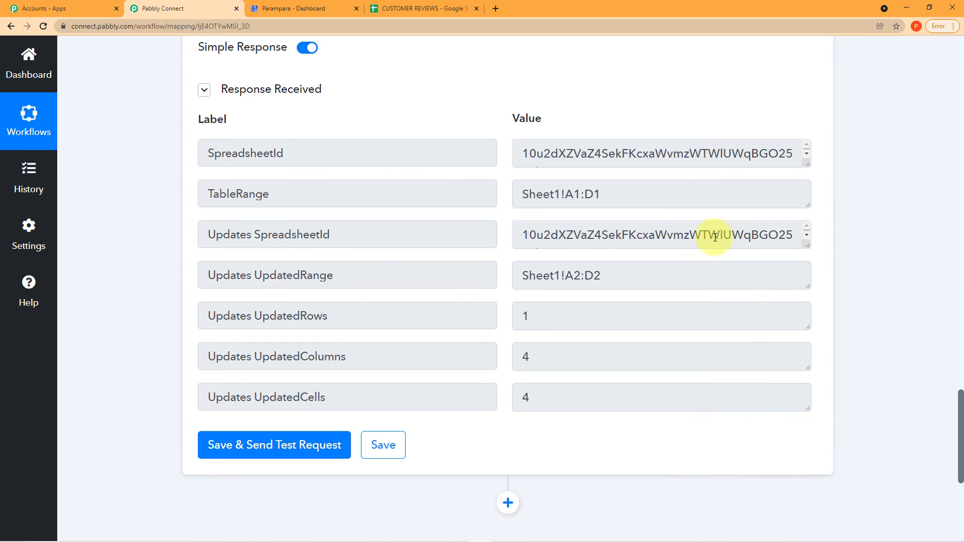
{"action": "scroll", "coordinate": [715, 237], "scroll_direction": "up", "scroll_amount": 15}
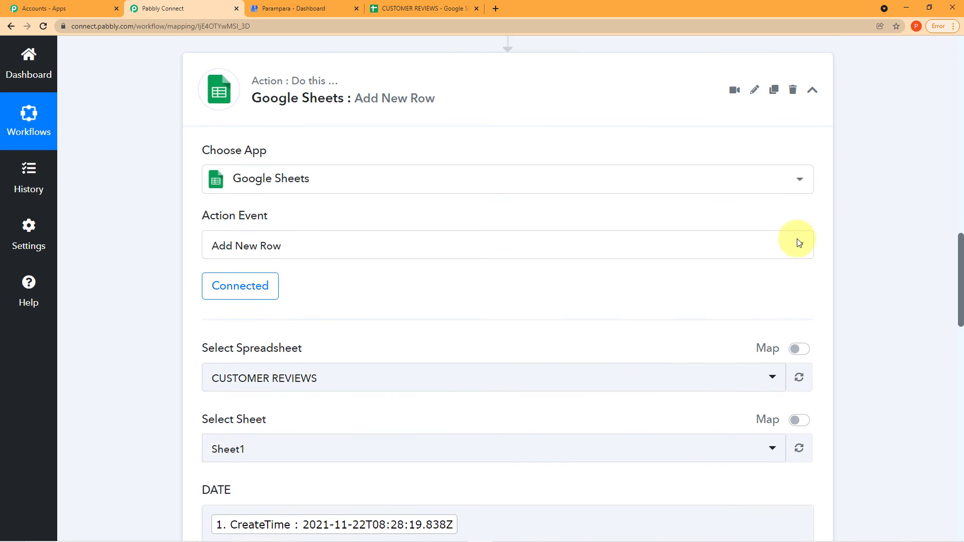
{"action": "scroll", "coordinate": [813, 239], "scroll_direction": "up", "scroll_amount": 3}
{"action": "left_click", "coordinate": [822, 249]}
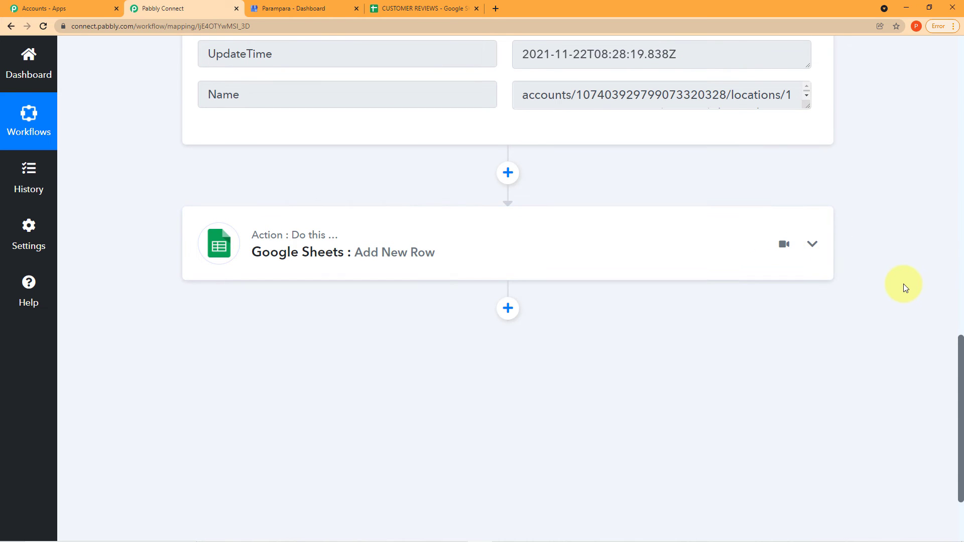
{"action": "scroll", "coordinate": [903, 286], "scroll_direction": "up", "scroll_amount": 4}
{"action": "scroll", "coordinate": [903, 286], "scroll_direction": "up", "scroll_amount": 15}
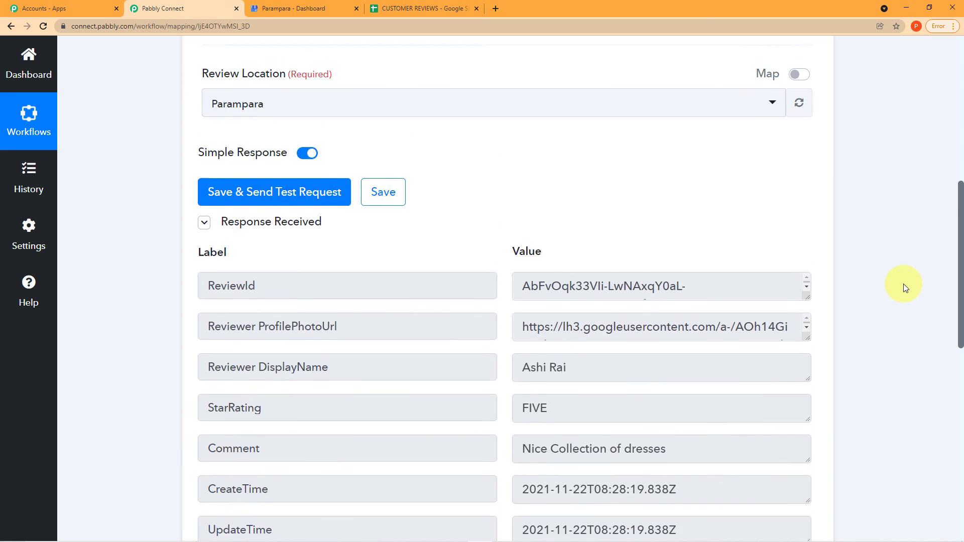
{"action": "left_click", "coordinate": [814, 244]}
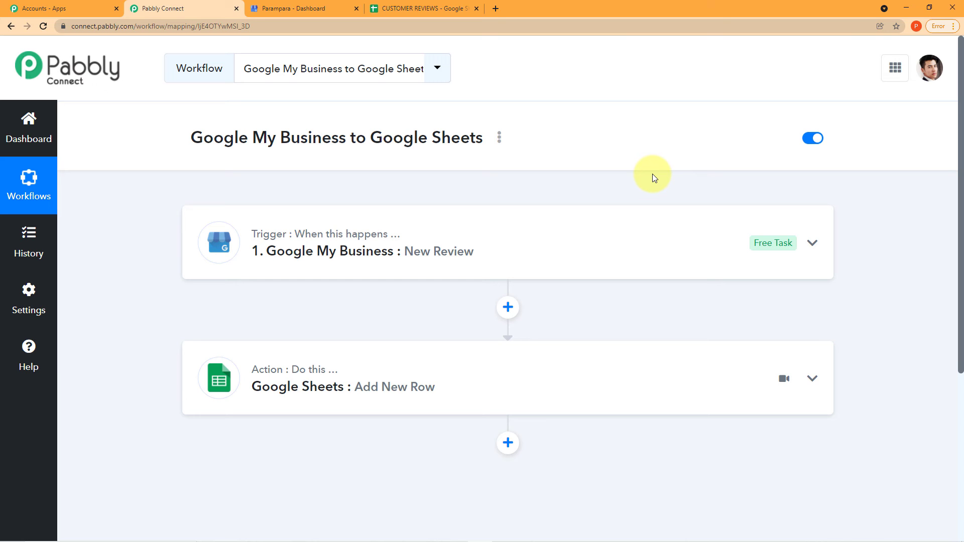
Look at the CUSTOMER REVIEWS sheet again, then open the full Google reviews list of the Parampara boutique in Google Search
{"action": "left_click", "coordinate": [431, 8]}
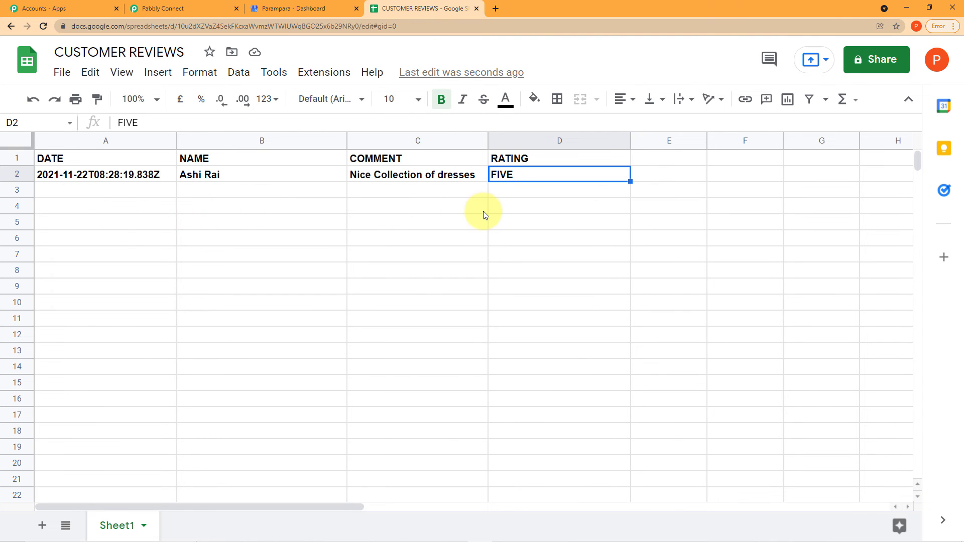
{"action": "left_click", "coordinate": [319, 5]}
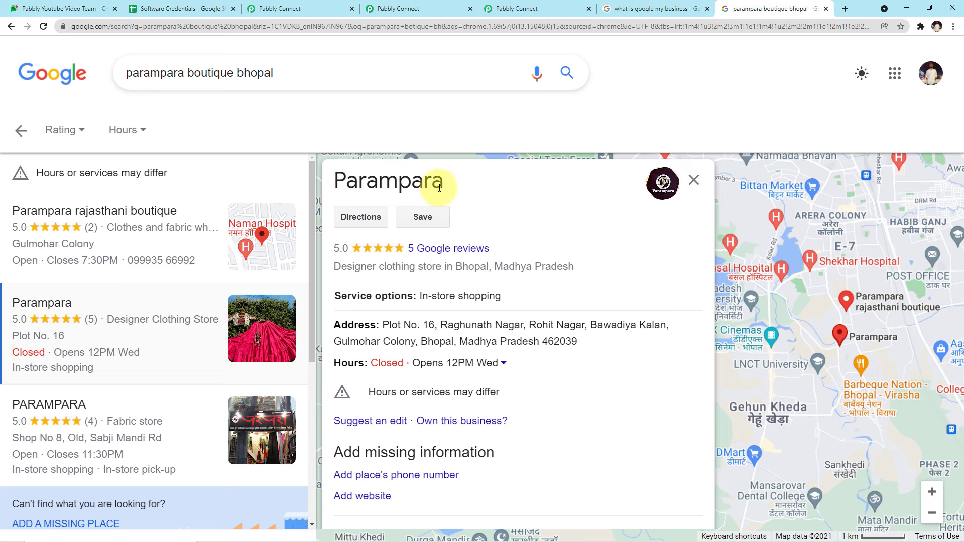
{"action": "scroll", "coordinate": [614, 260], "scroll_direction": "down", "scroll_amount": 5}
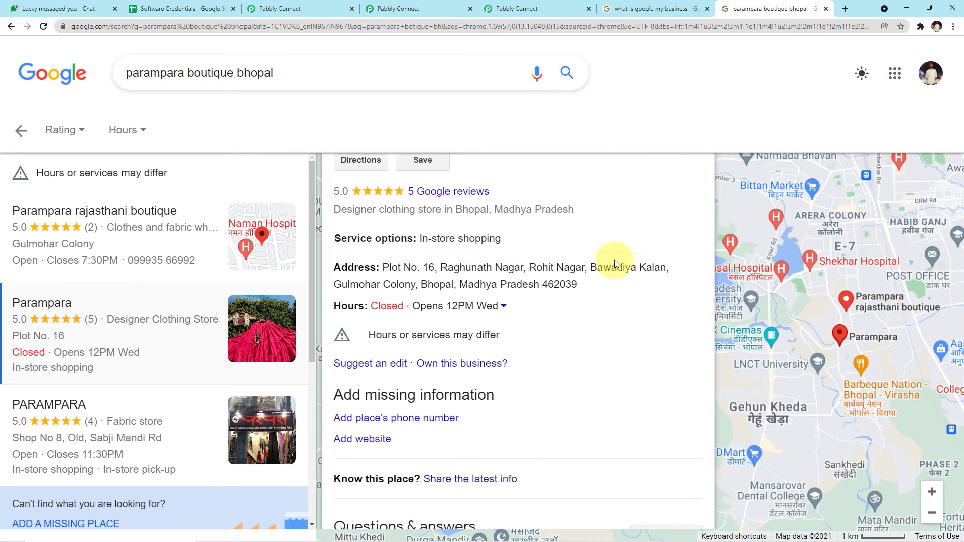
{"action": "scroll", "coordinate": [616, 266], "scroll_direction": "down", "scroll_amount": 6}
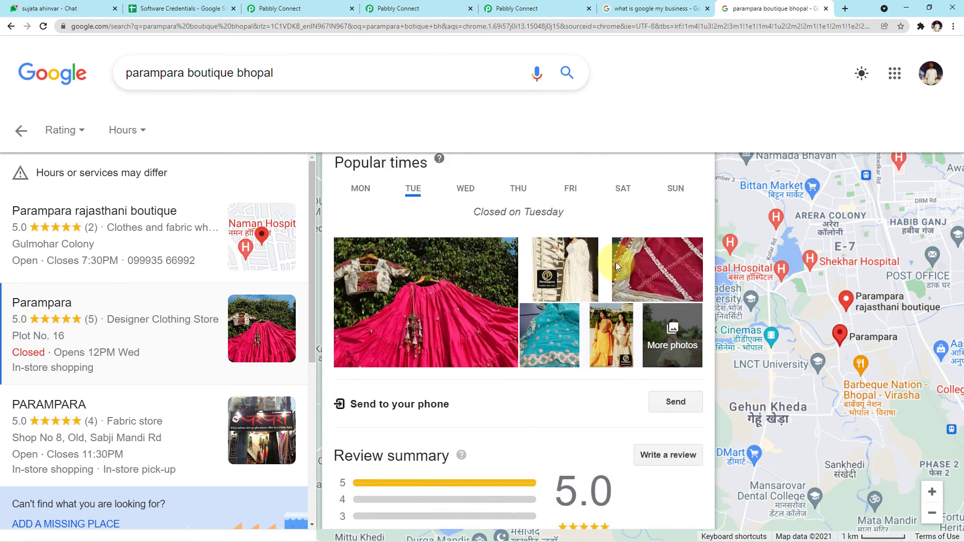
{"action": "scroll", "coordinate": [616, 262], "scroll_direction": "down", "scroll_amount": 8}
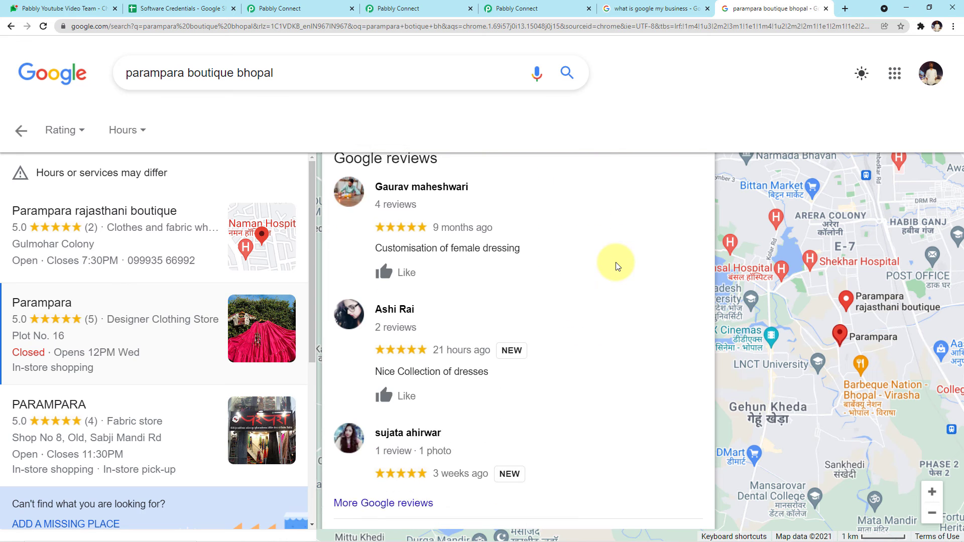
{"action": "left_click", "coordinate": [381, 403]}
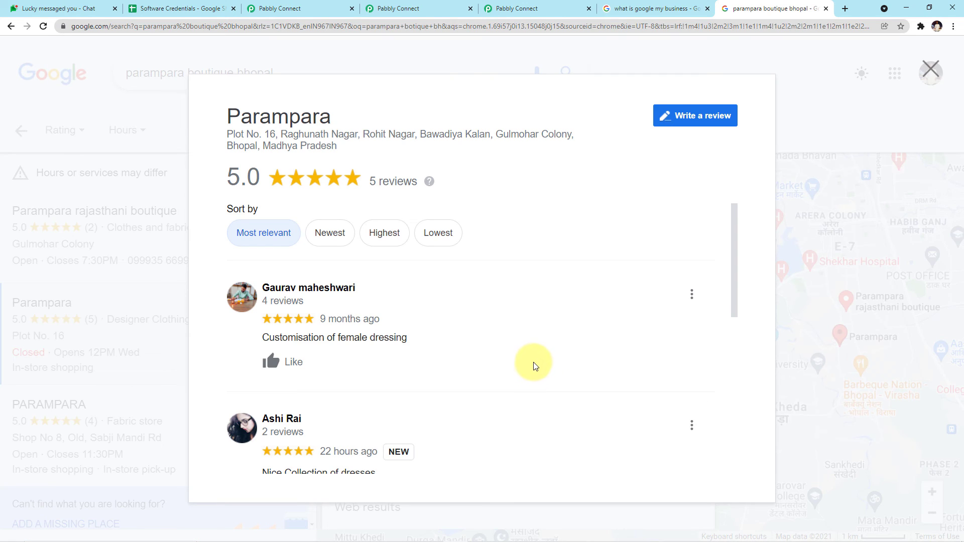
Post a five-star review of Parampara reading "Amazing collection and I would say this place will give you value for money." and decline the Local Guides invitation
{"action": "left_click", "coordinate": [678, 116]}
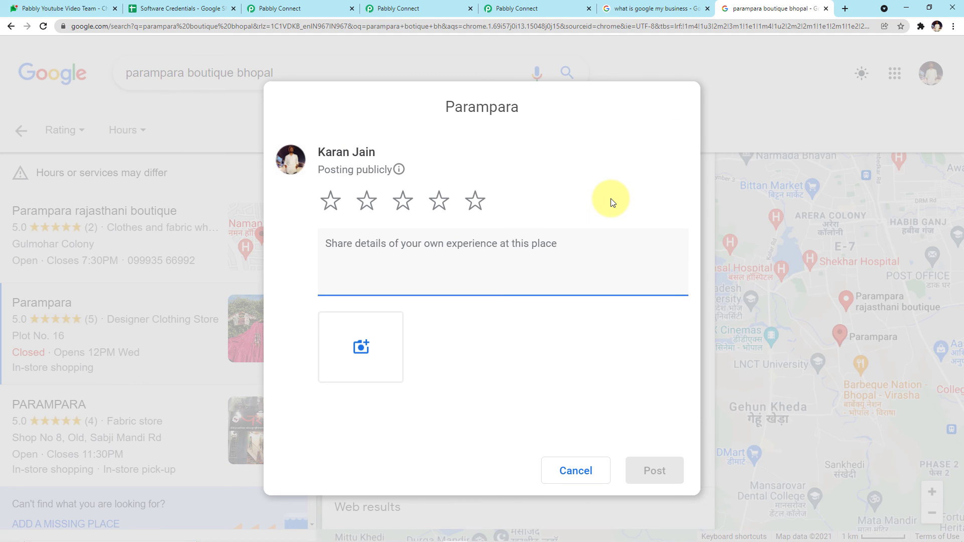
{"action": "left_click", "coordinate": [474, 204]}
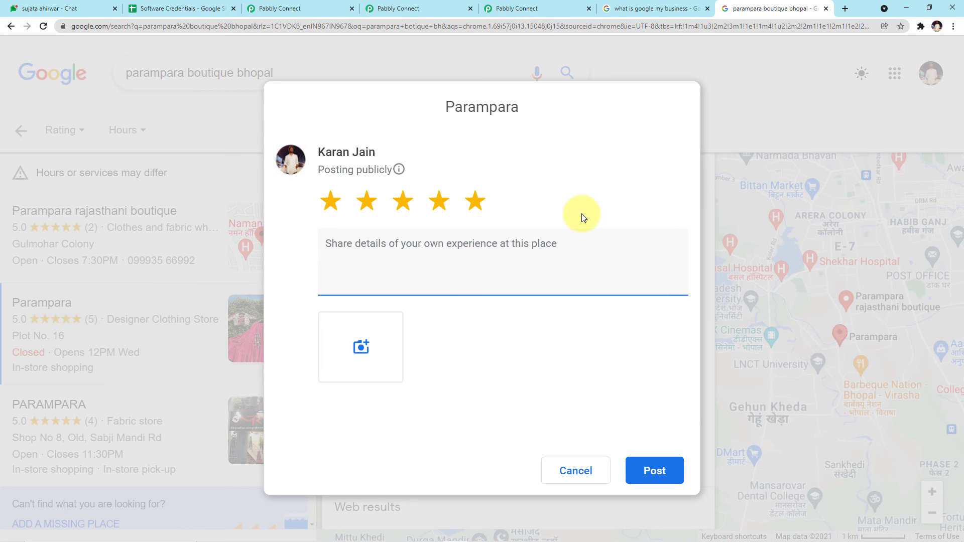
{"action": "type", "text": "Amazing collection and I would say this place will give you value for money."}
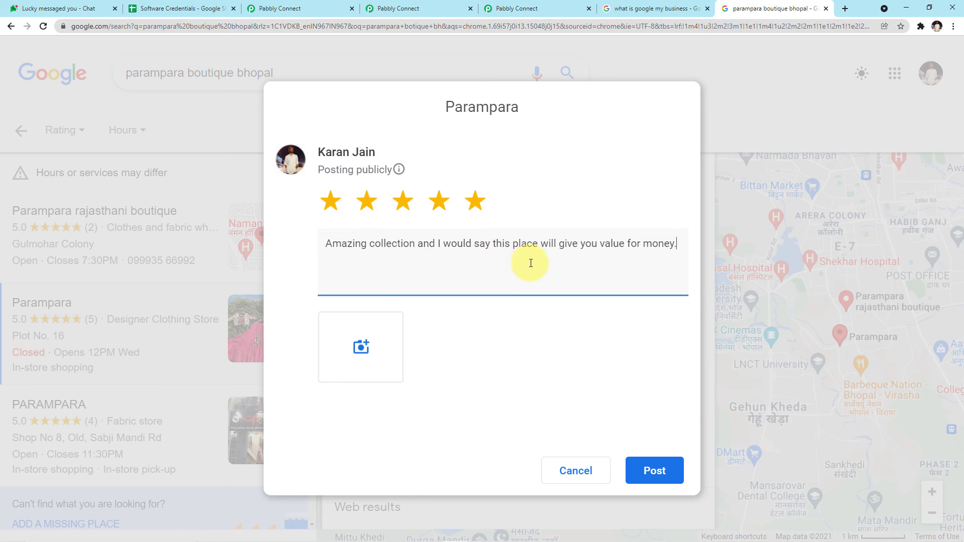
{"action": "left_click", "coordinate": [667, 472]}
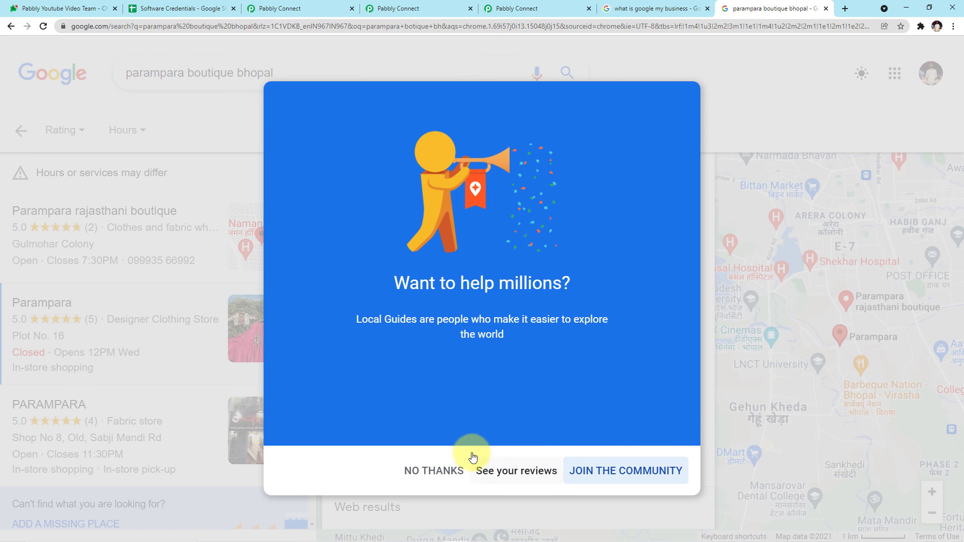
{"action": "left_click", "coordinate": [453, 470]}
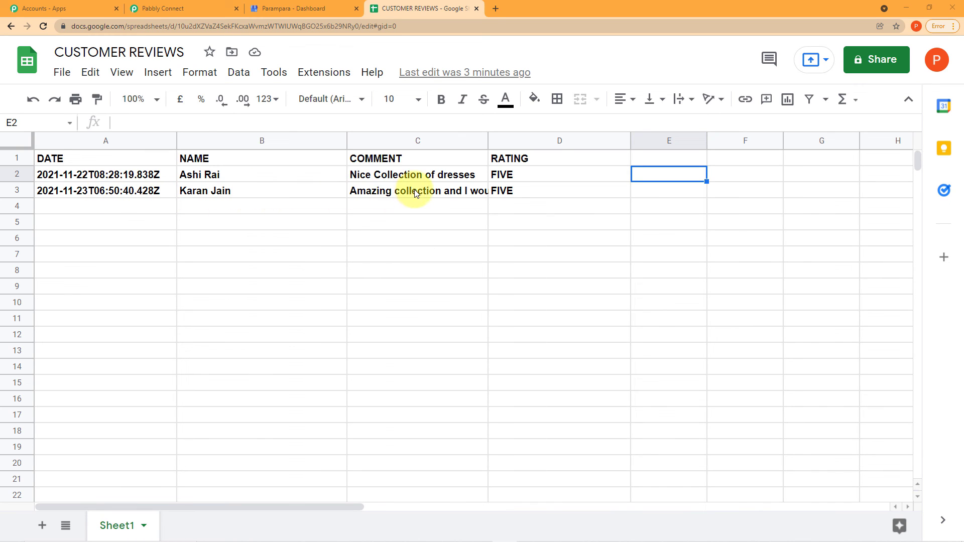
Check the comment and rating cells of the new review in row 3 of the CUSTOMER REVIEWS sheet
{"action": "left_click", "coordinate": [452, 190]}
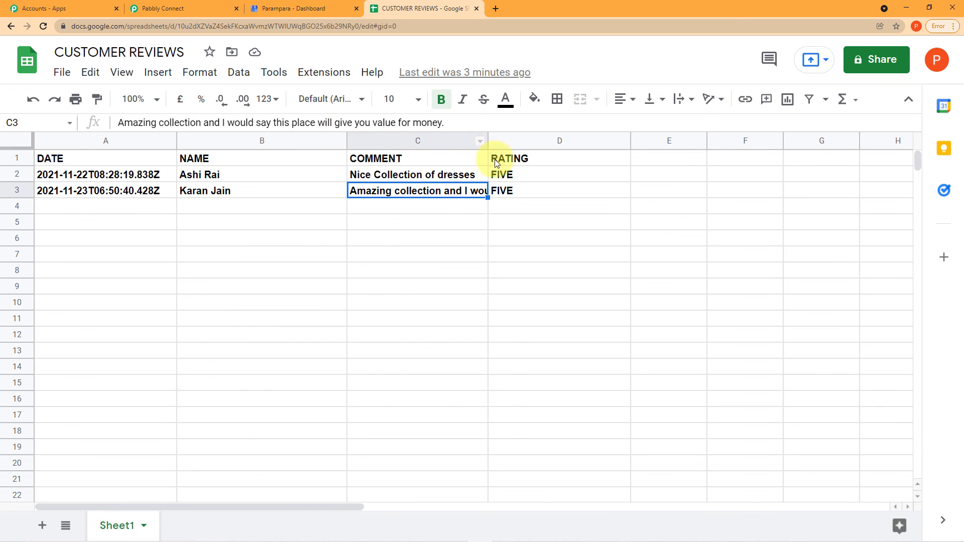
{"action": "left_click", "coordinate": [519, 193]}
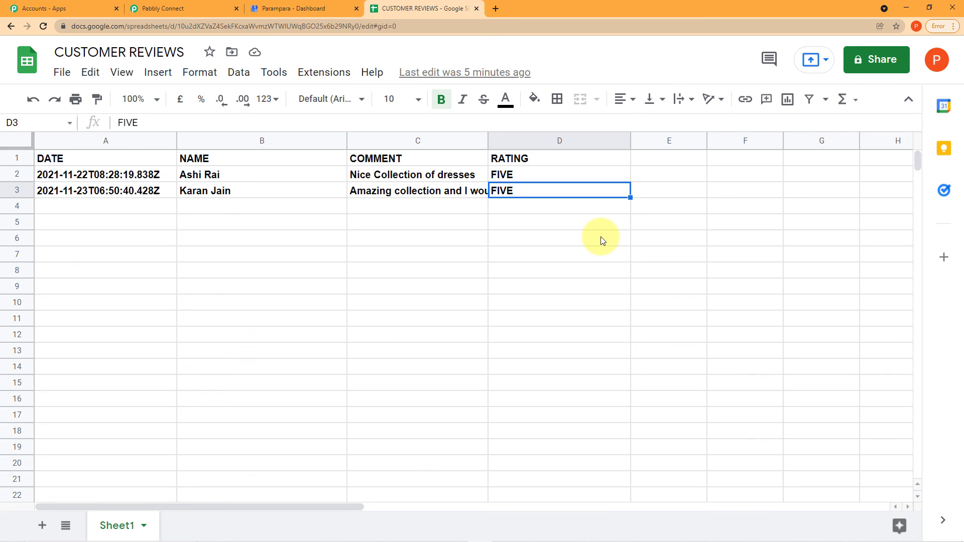
Return to the Pabbly Connect workflow and collapse its Google Sheets action and Google My Business trigger
{"action": "left_click", "coordinate": [165, 9]}
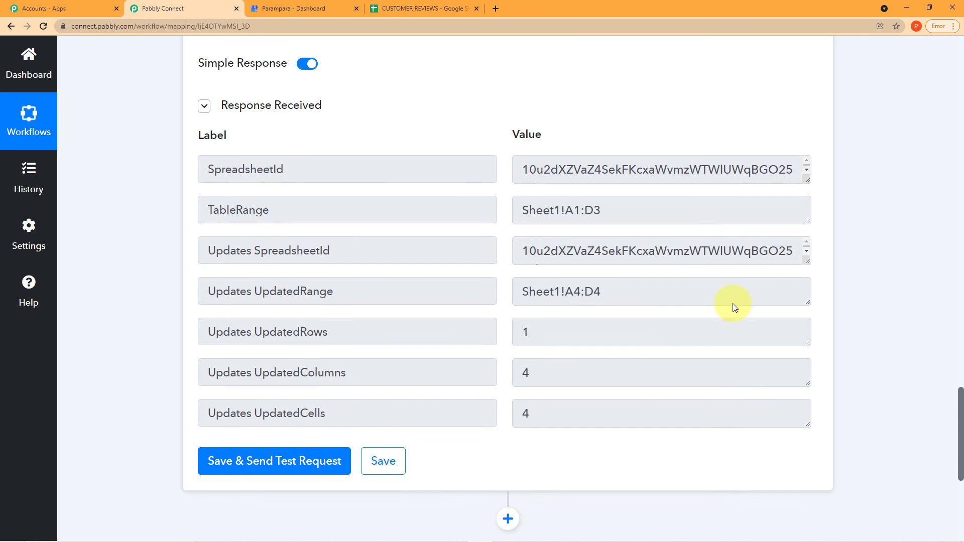
{"action": "scroll", "coordinate": [733, 303], "scroll_direction": "up", "scroll_amount": 20}
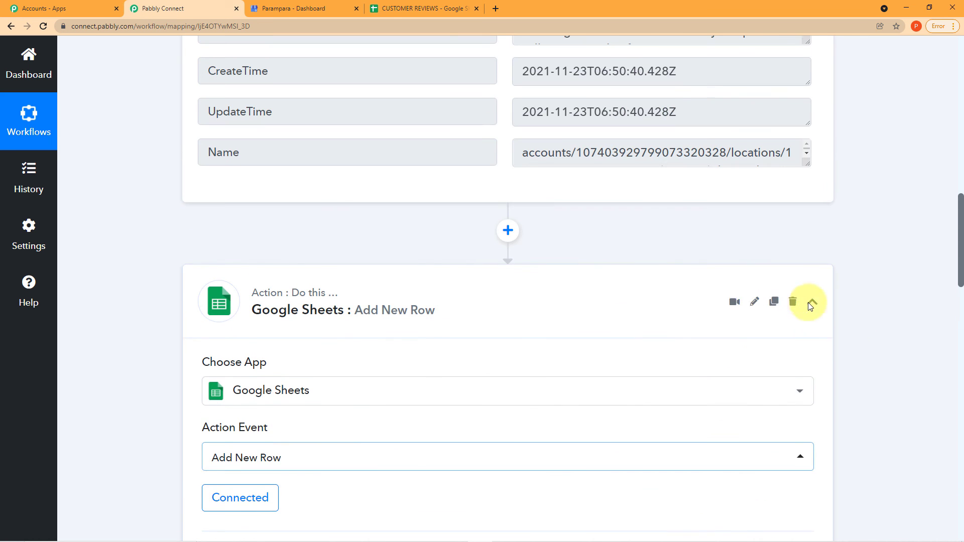
{"action": "scroll", "coordinate": [810, 303], "scroll_direction": "up", "scroll_amount": 8}
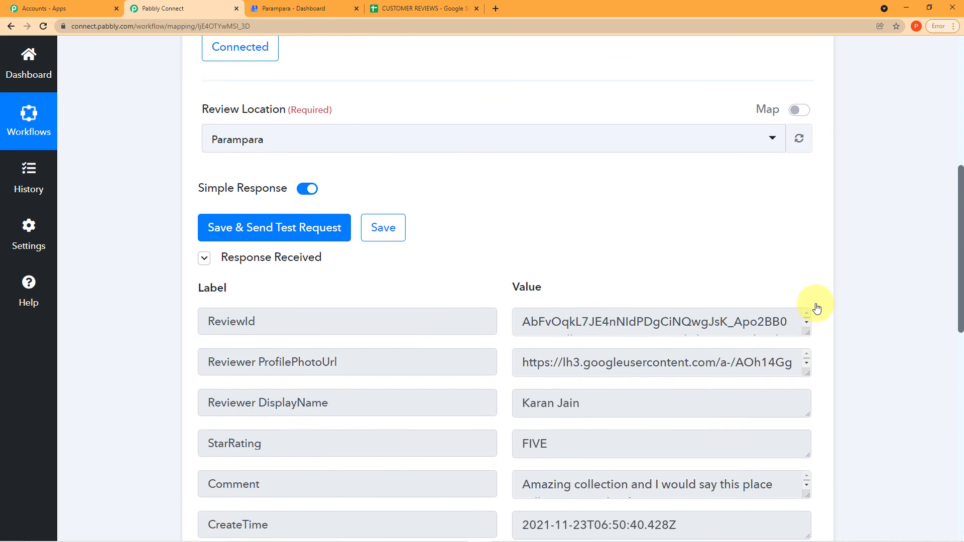
{"action": "scroll", "coordinate": [817, 308], "scroll_direction": "up", "scroll_amount": 7}
{"action": "left_click", "coordinate": [813, 203]}
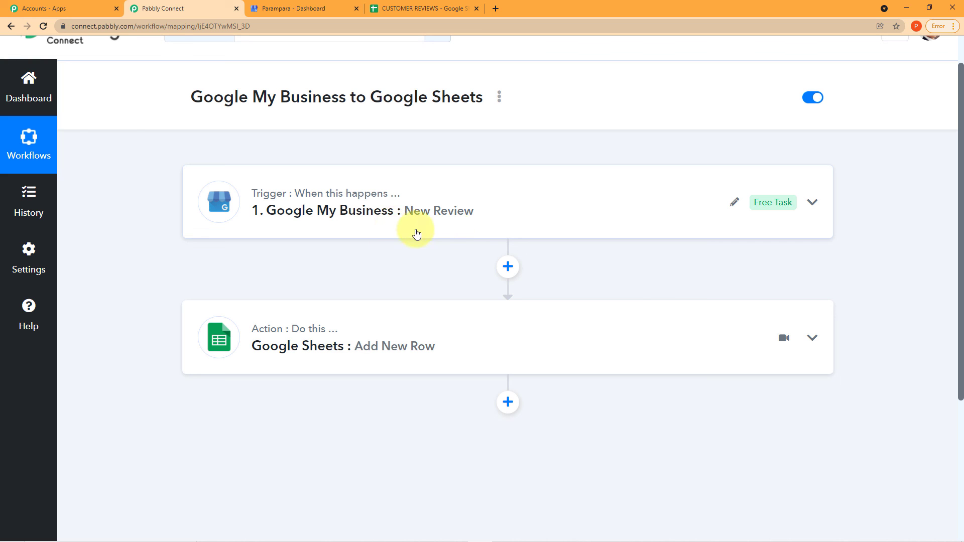
{"action": "scroll", "coordinate": [537, 219], "scroll_direction": "up", "scroll_amount": 1}
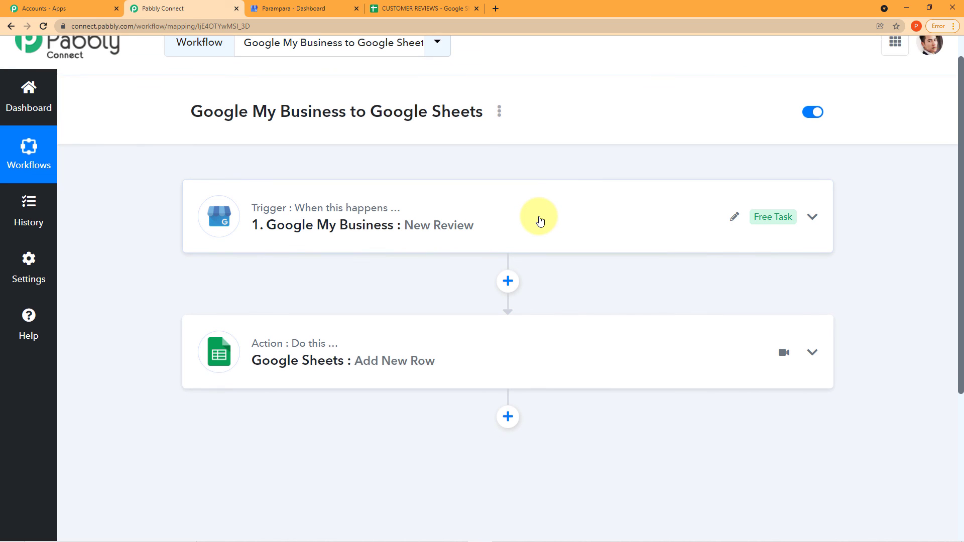
{"action": "scroll", "coordinate": [559, 281], "scroll_direction": "down", "scroll_amount": 1}
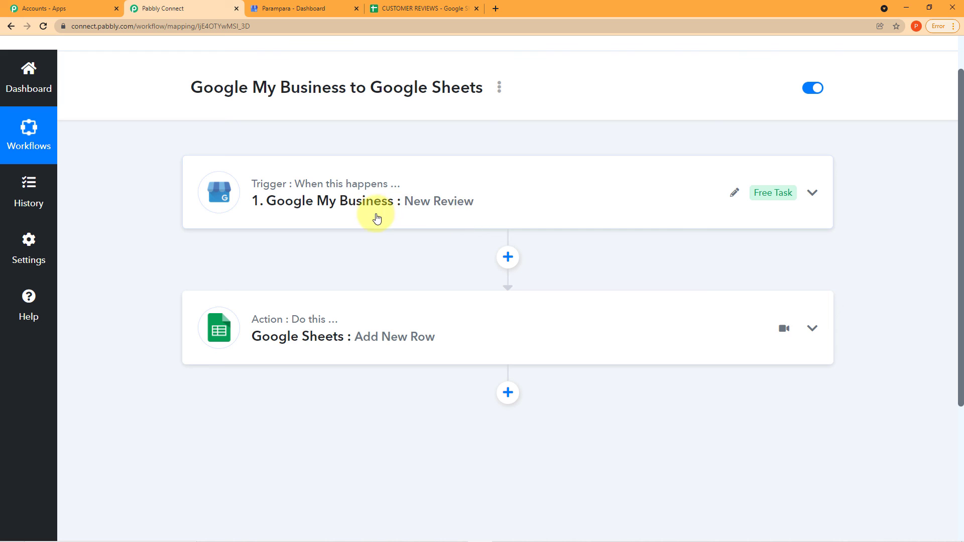
{"action": "scroll", "coordinate": [466, 270], "scroll_direction": "down", "scroll_amount": 1}
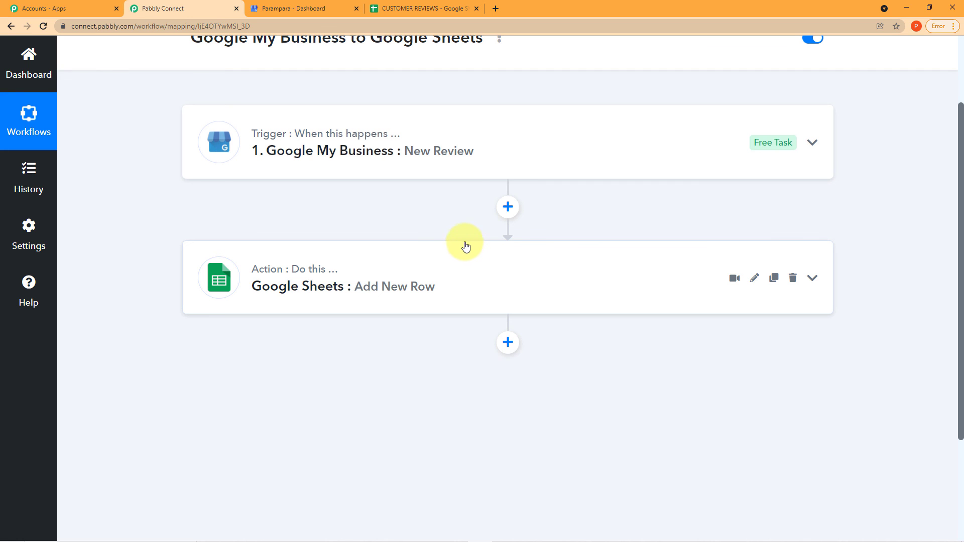
{"action": "scroll", "coordinate": [450, 195], "scroll_direction": "up", "scroll_amount": 2}
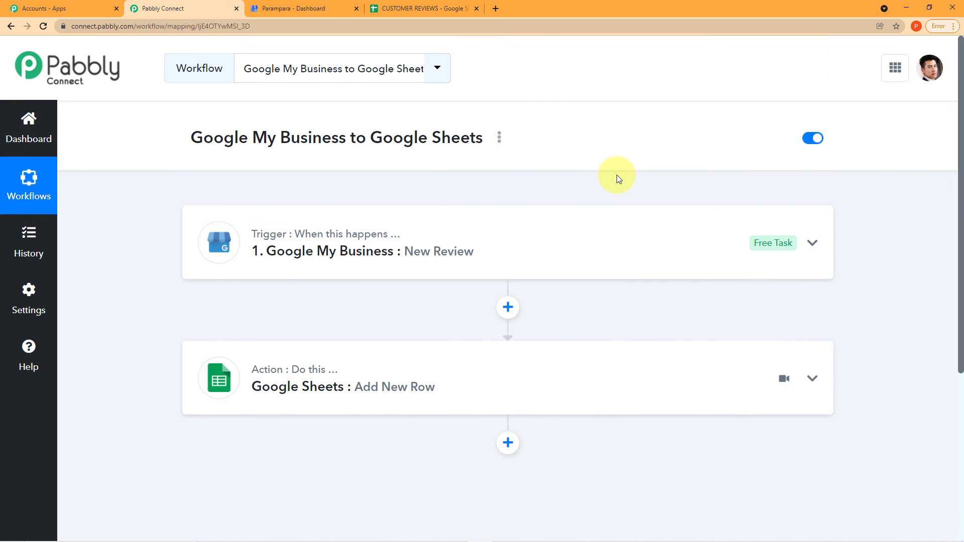